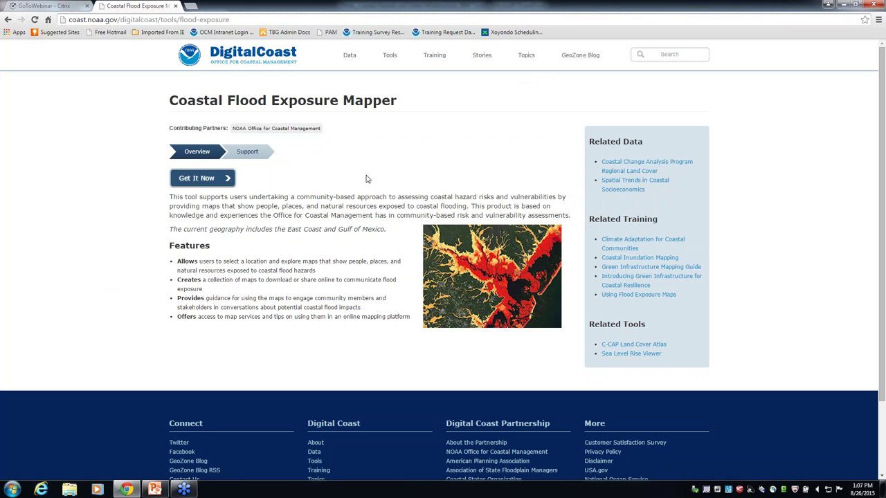
Launch the Coastal Flood Exposure Mapper, start collecting maps, and accept the disclaimer terms
click(199, 180)
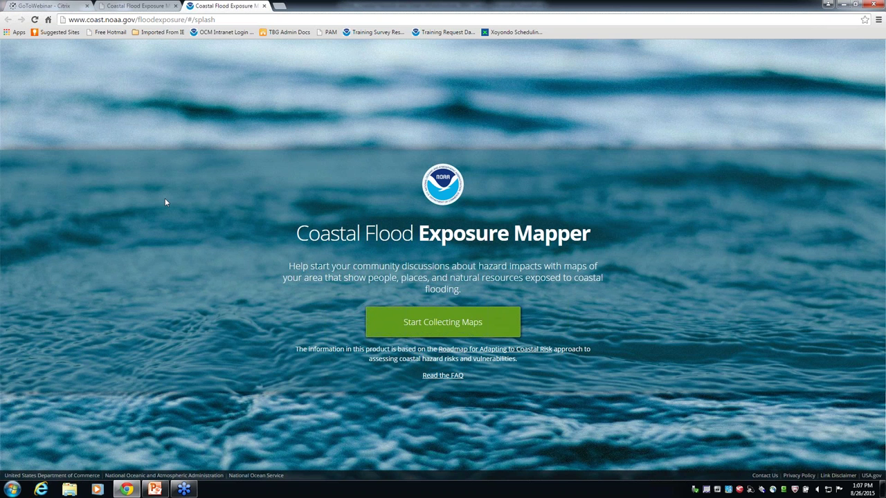
click(454, 332)
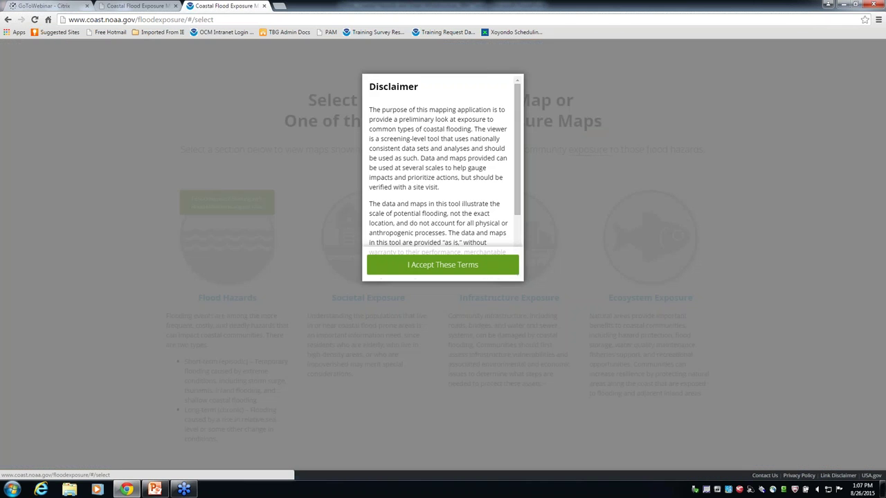
click(436, 268)
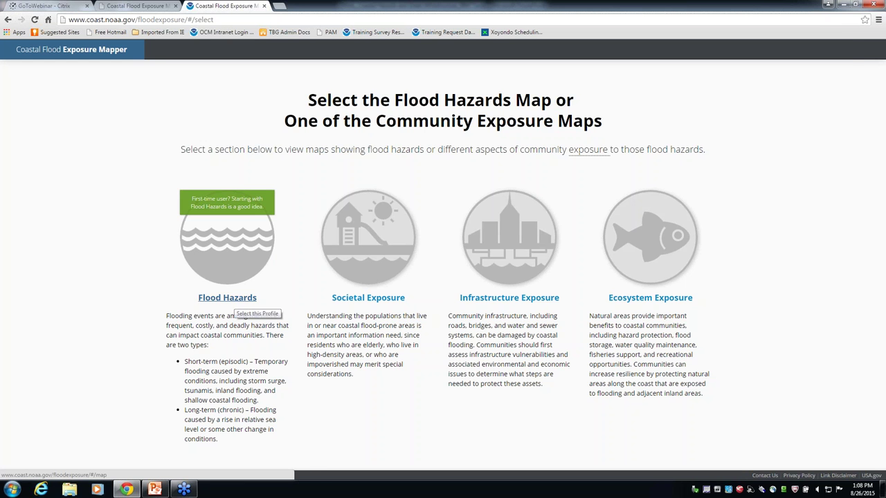
Open the Flood Hazards map and set the location to Mobile County, Alabama
click(235, 303)
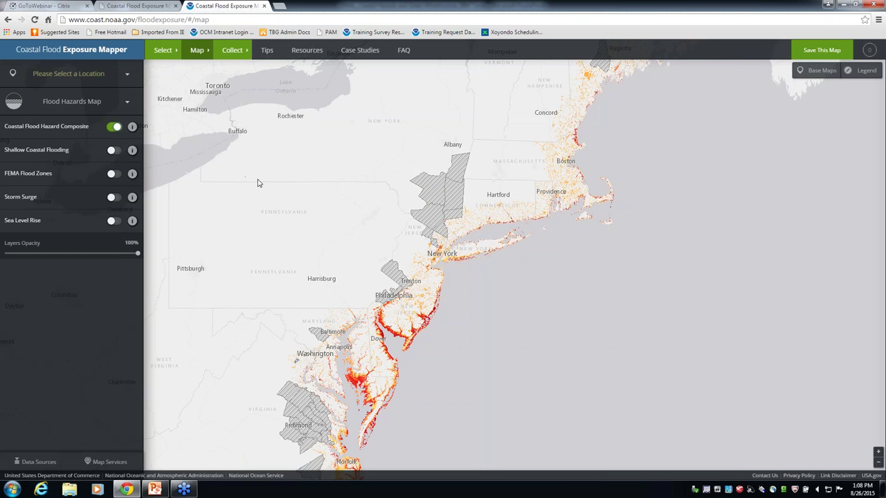
click(125, 82)
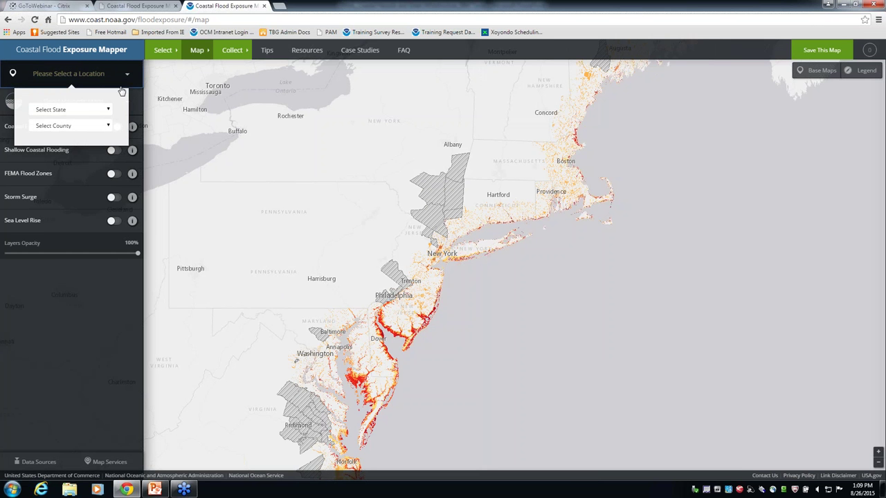
click(108, 110)
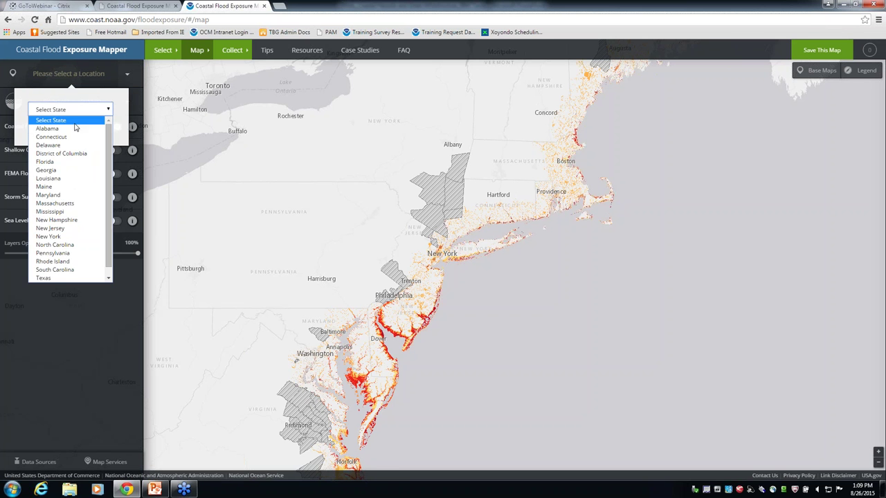
click(103, 129)
click(107, 127)
click(48, 154)
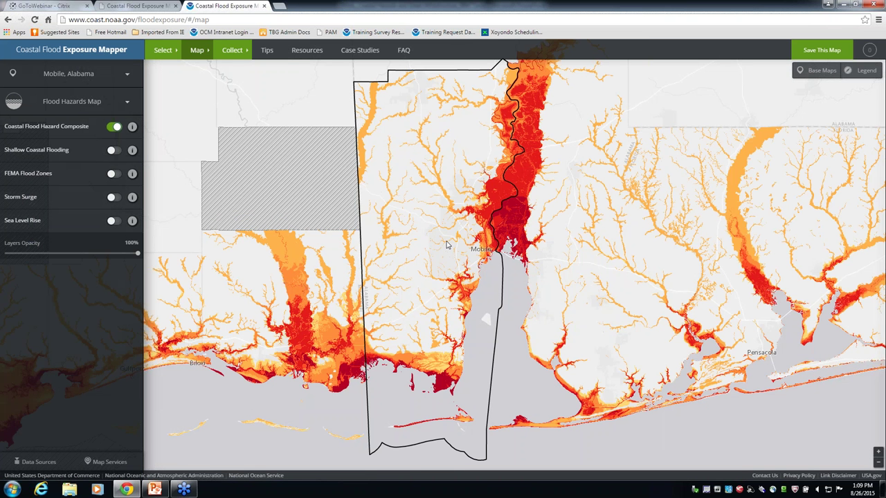
Zoom into north Mobile Bay, check hazards at a spot, and show the Flood Hazard Composite legend
scroll(446, 245, up, 1)
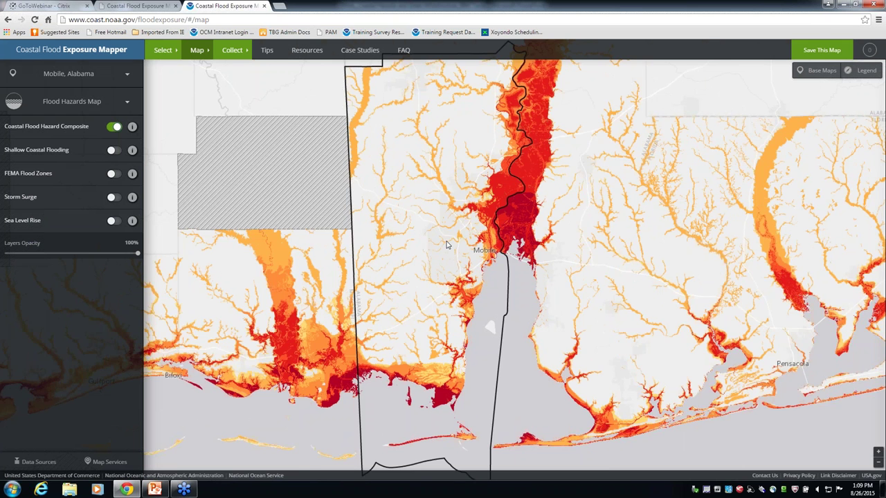
scroll(446, 244, up, 1)
click(410, 214)
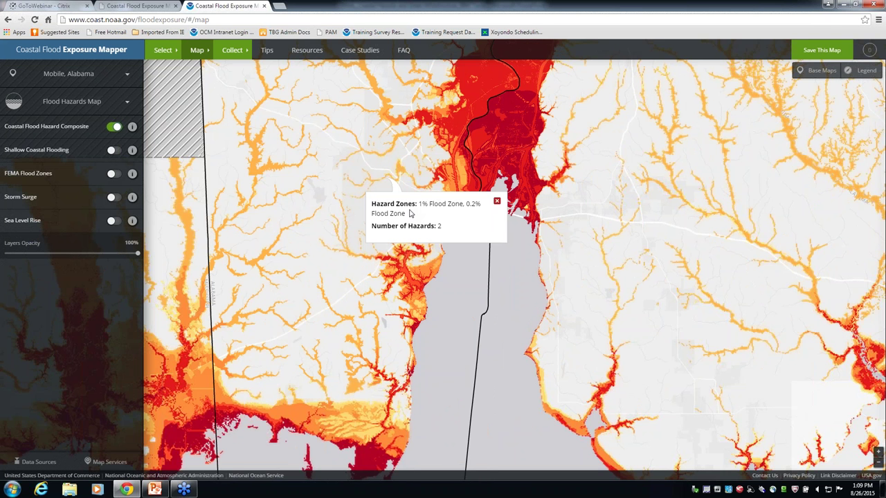
scroll(393, 218, up, 1)
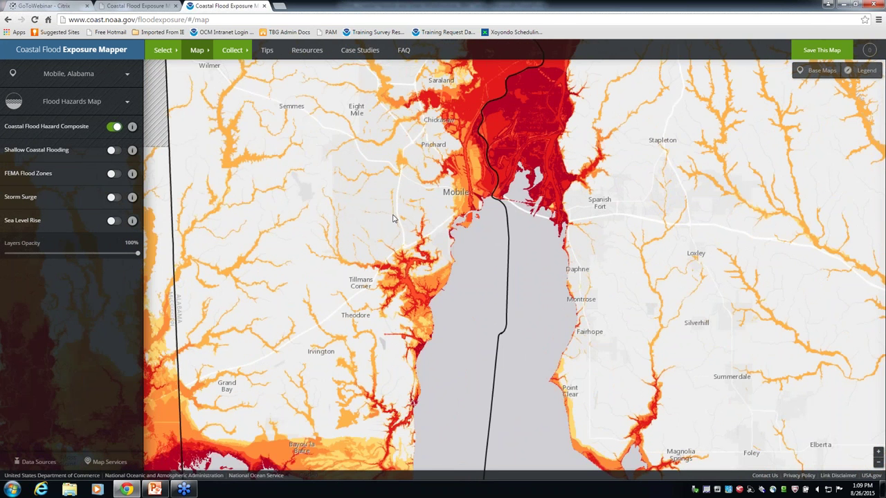
scroll(452, 221, up, 1)
scroll(386, 211, up, 1)
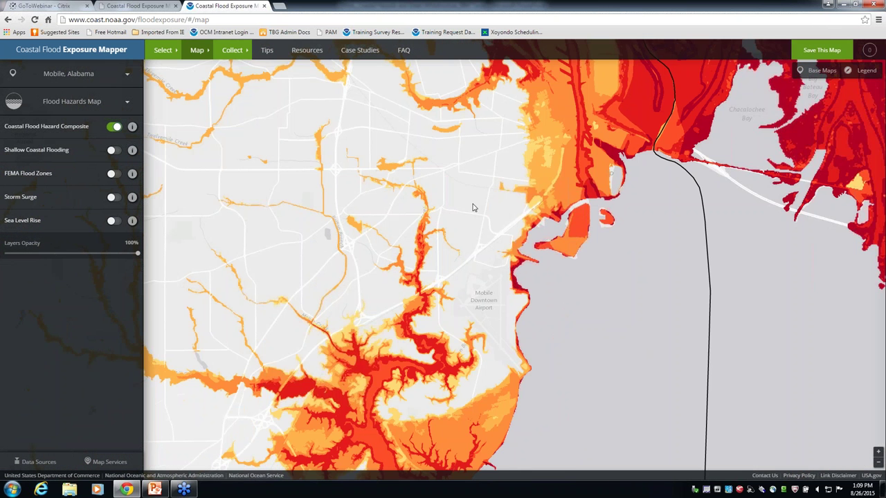
drag(474, 207, 431, 163)
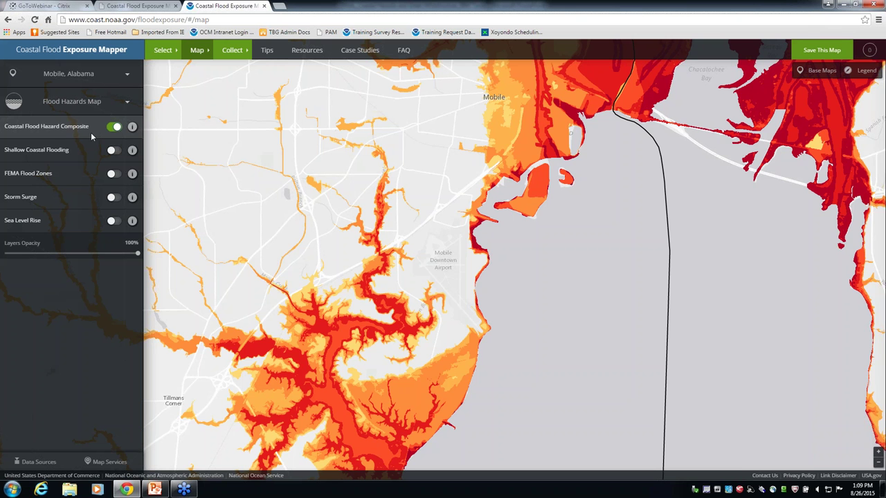
click(849, 75)
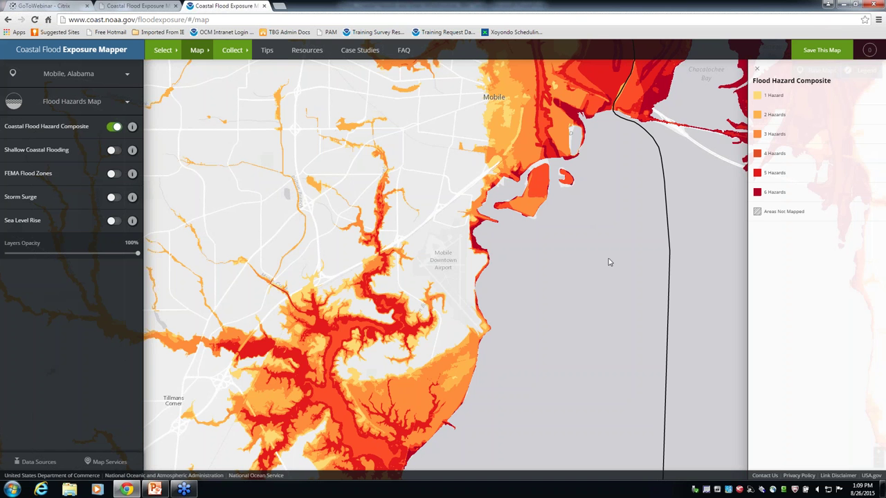
Check which hazards affect a bay-shore spot, then close the popup and the legend
click(458, 366)
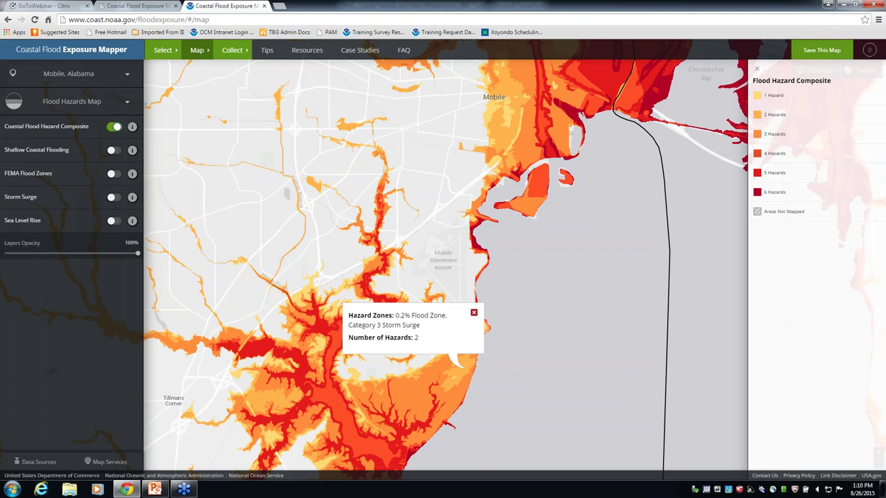
click(474, 314)
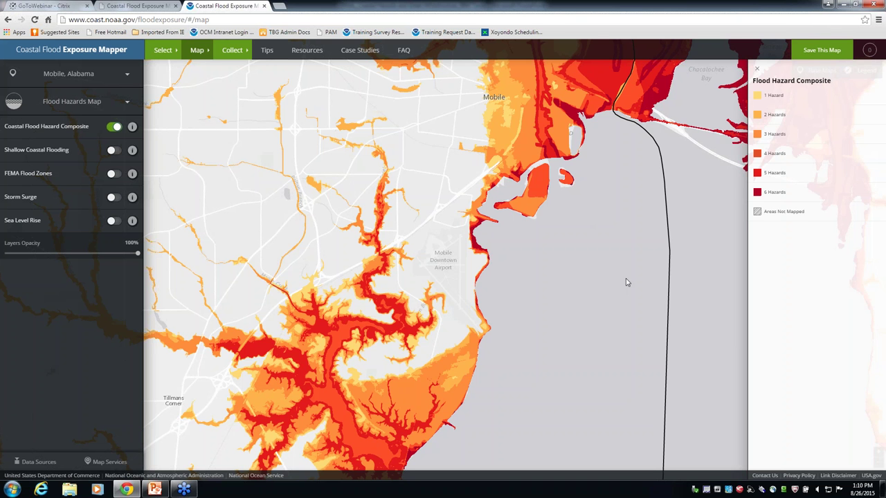
click(756, 71)
Switch the base map to Satellite and view the Flood Hazard Composite layer description
click(821, 72)
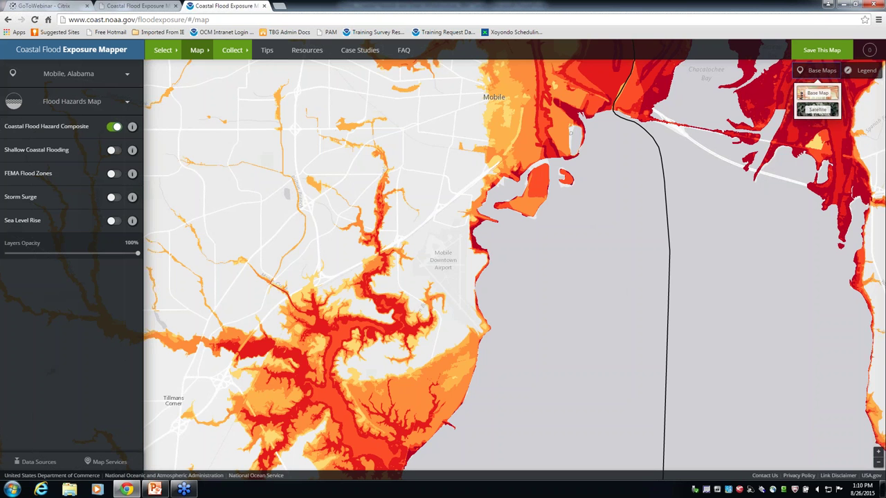
click(804, 114)
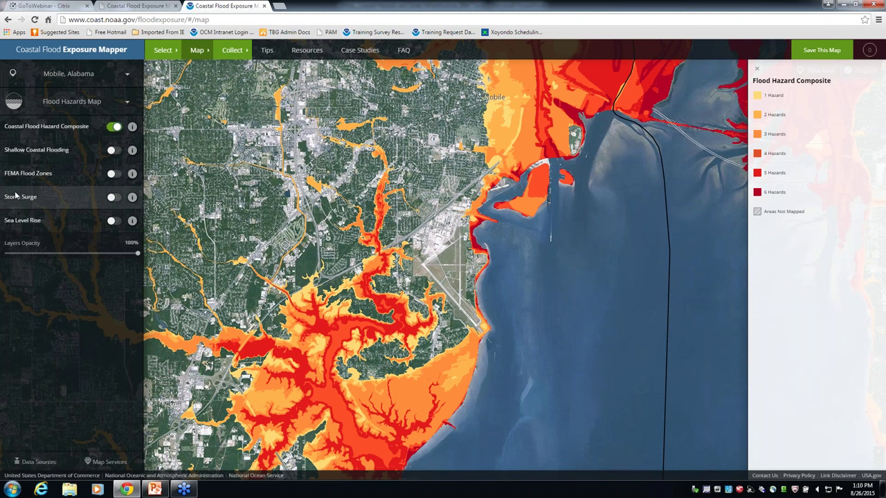
click(132, 128)
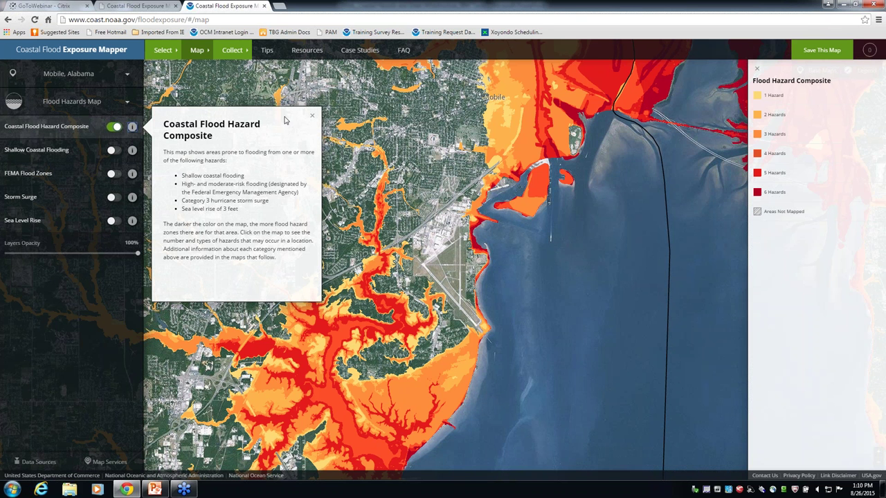
click(312, 115)
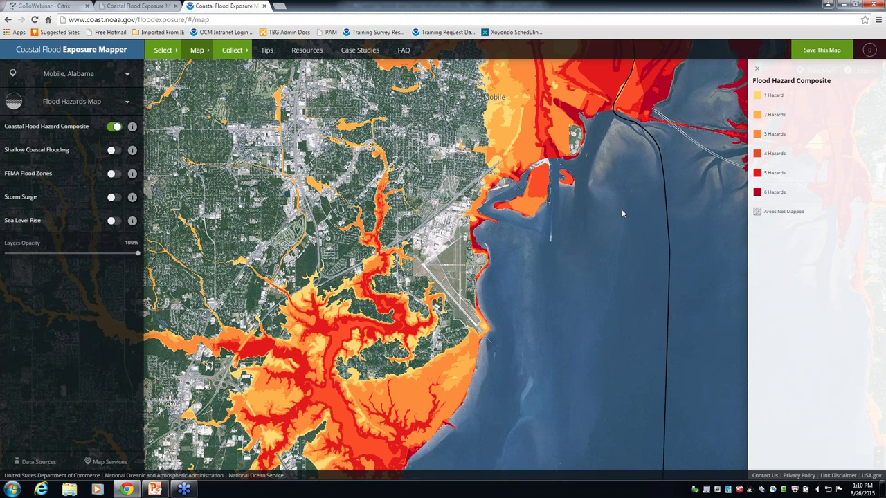
Save the Flood Hazards composite map and view it in the saved-maps drawer
click(809, 54)
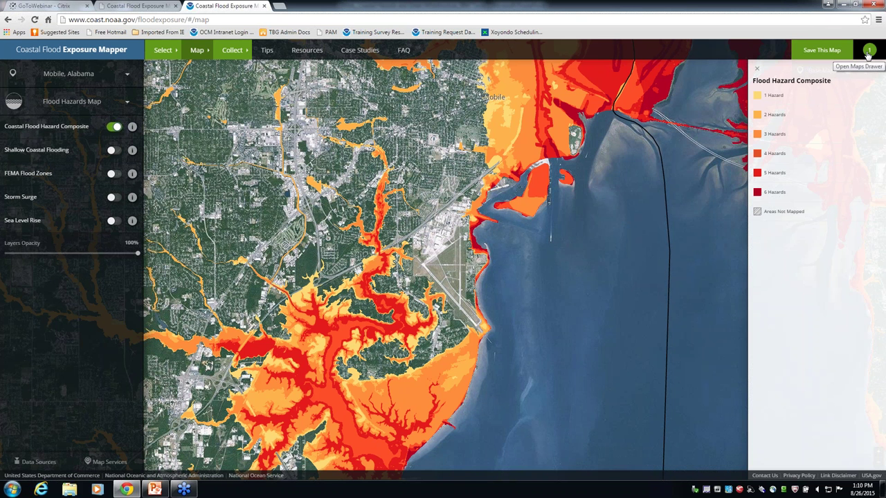
click(868, 54)
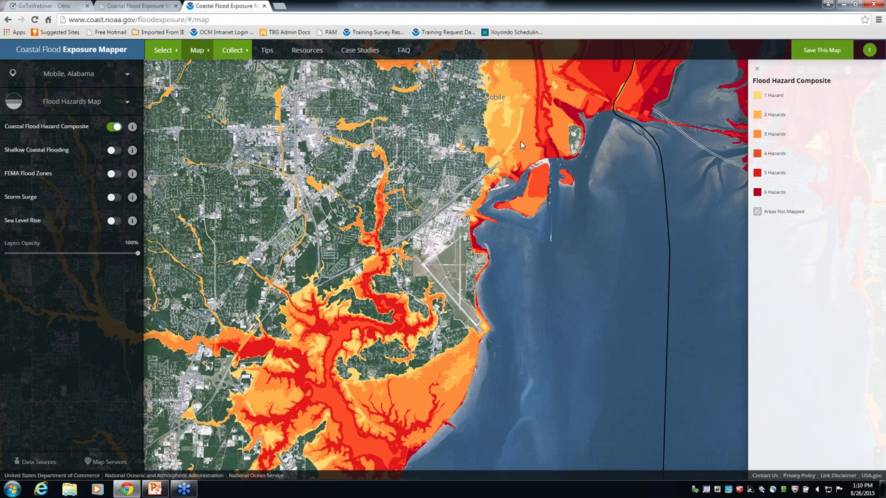
click(39, 461)
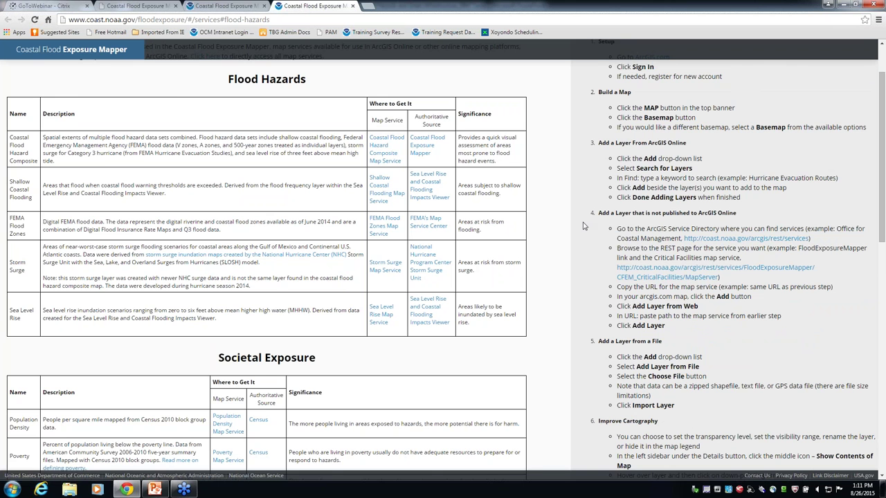
scroll(583, 226, up, 1)
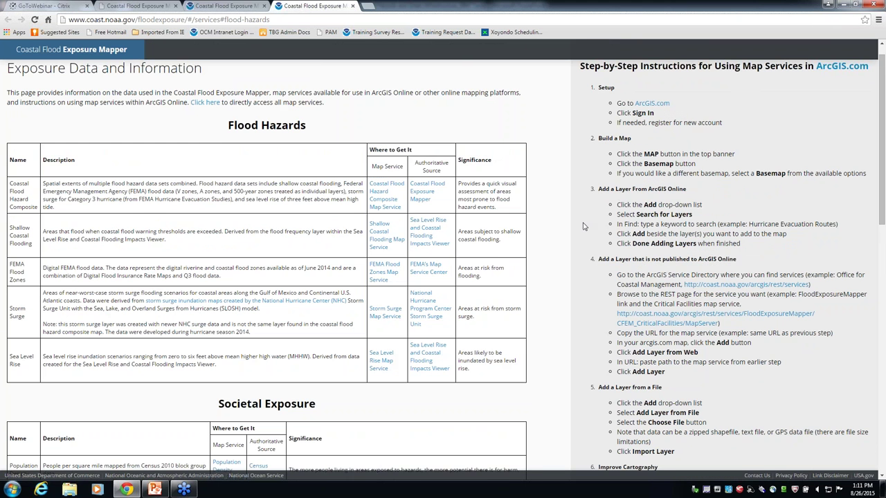
scroll(583, 225, up, 1)
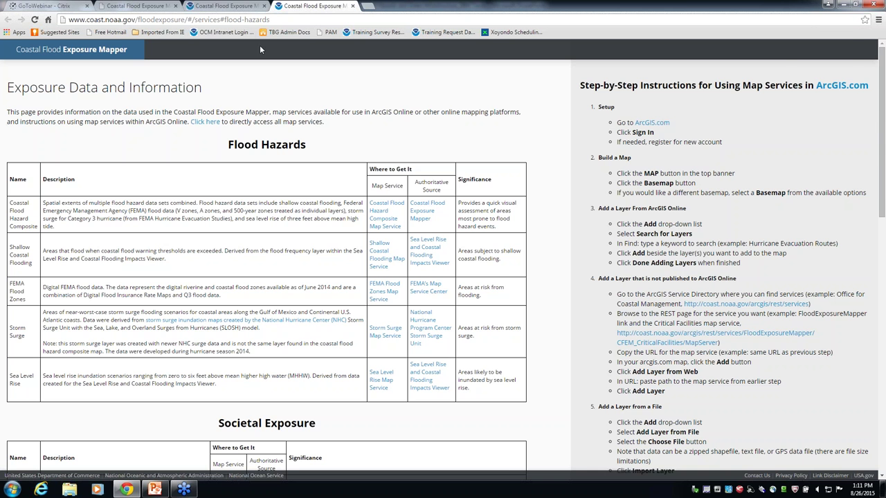
click(214, 7)
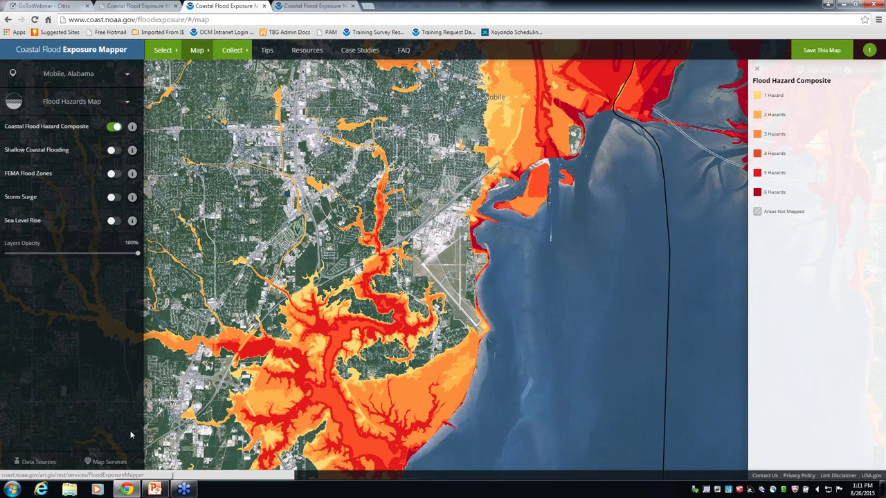
Show the Shallow Coastal Flooding layer and read its description
click(111, 153)
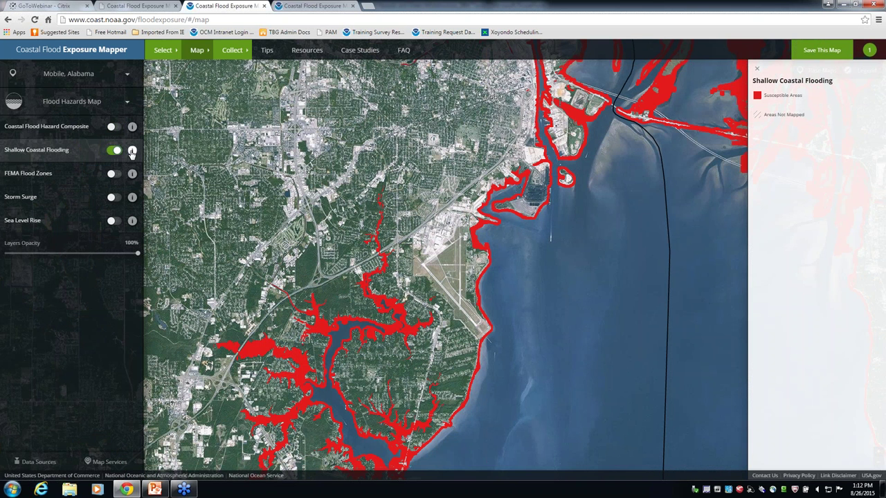
click(132, 152)
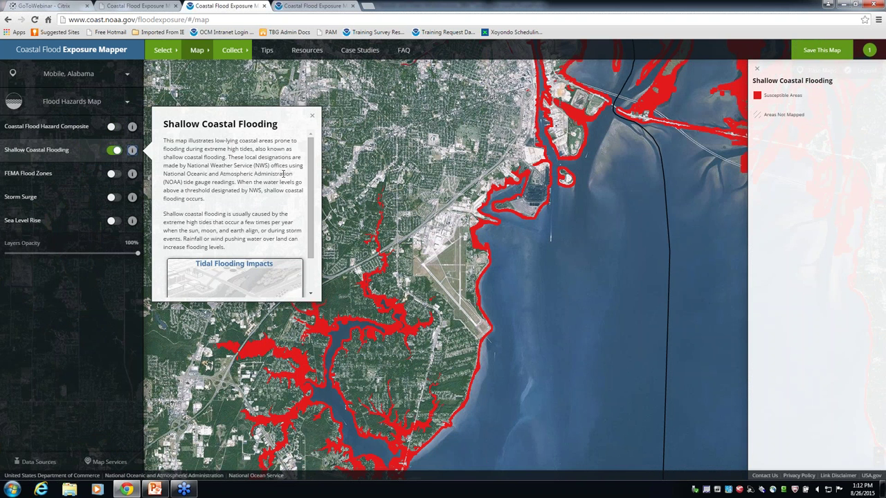
scroll(282, 173, down, 2)
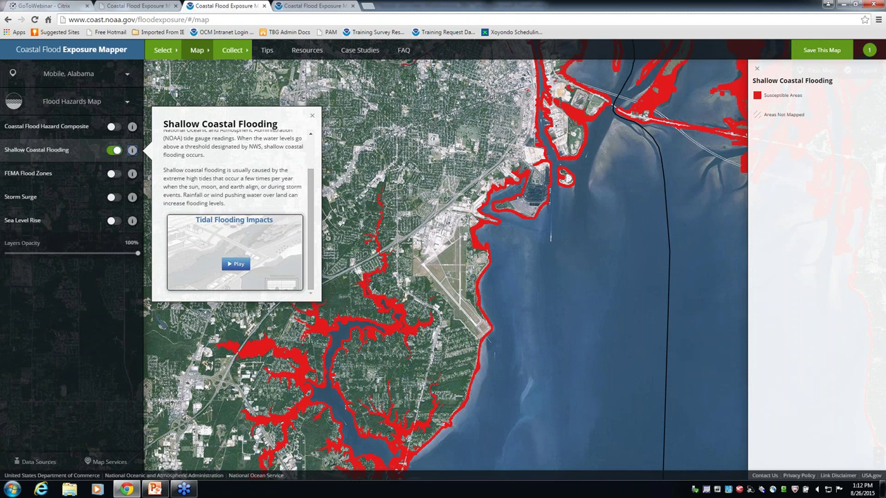
click(312, 115)
Toggle FEMA Flood Zones, then show the Storm Surge layer and read its description
click(111, 174)
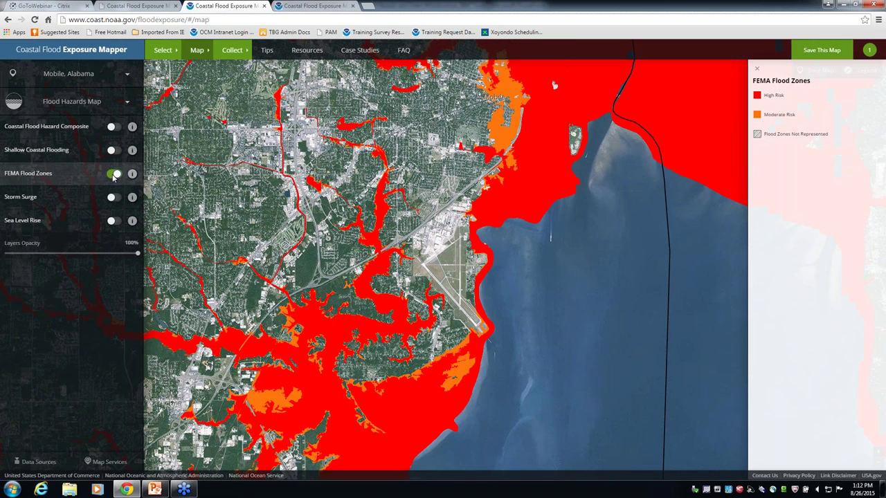
click(112, 198)
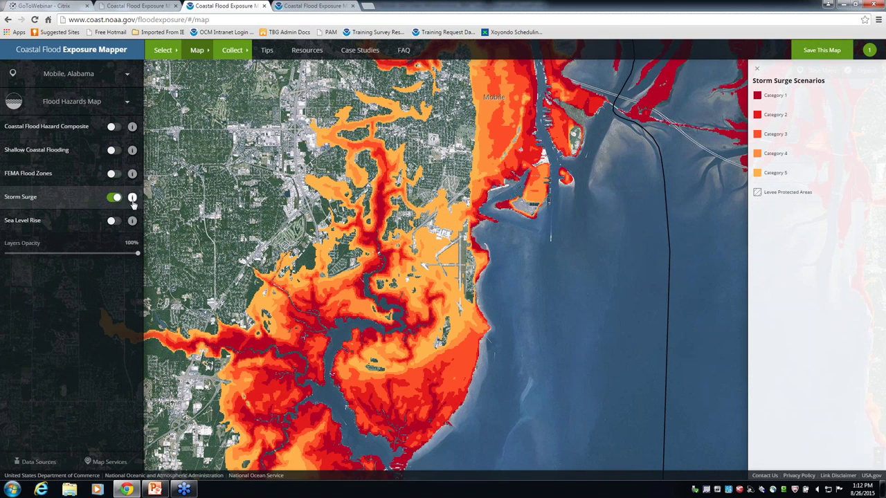
click(132, 198)
scroll(311, 170, down, 3)
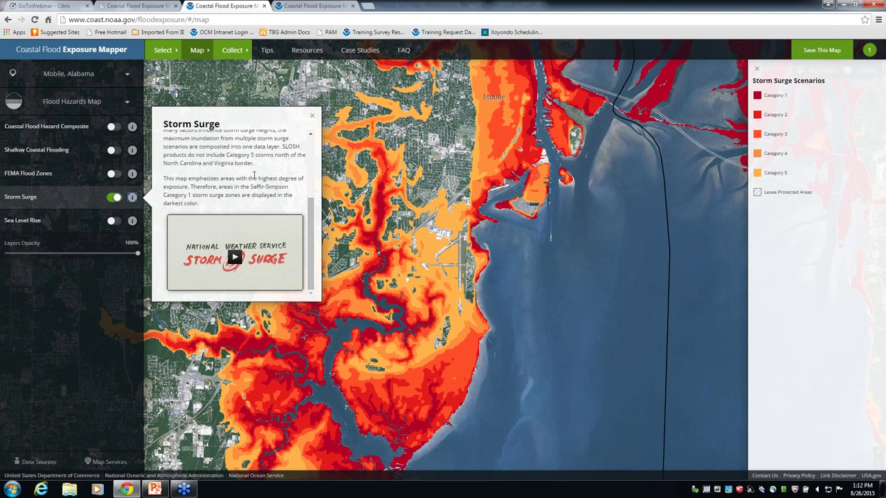
click(312, 115)
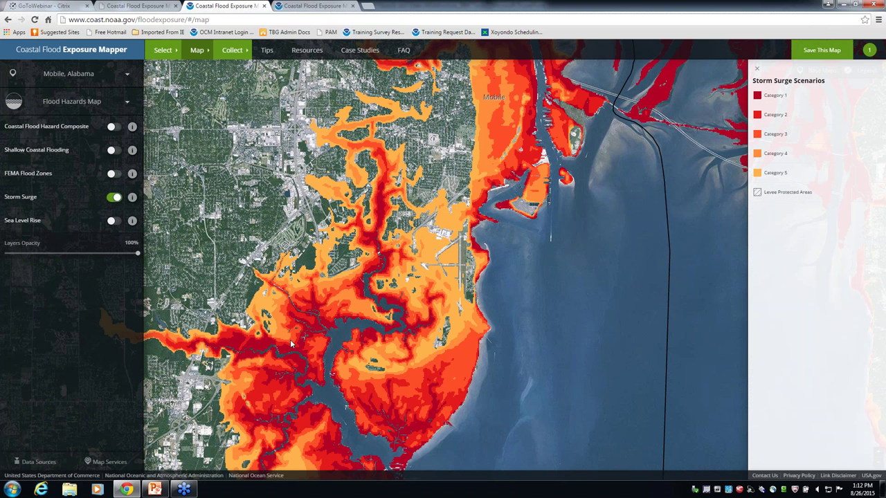
Show Sea Level Rise scenarios, then switch to the Societal Exposure Map of population density
click(111, 221)
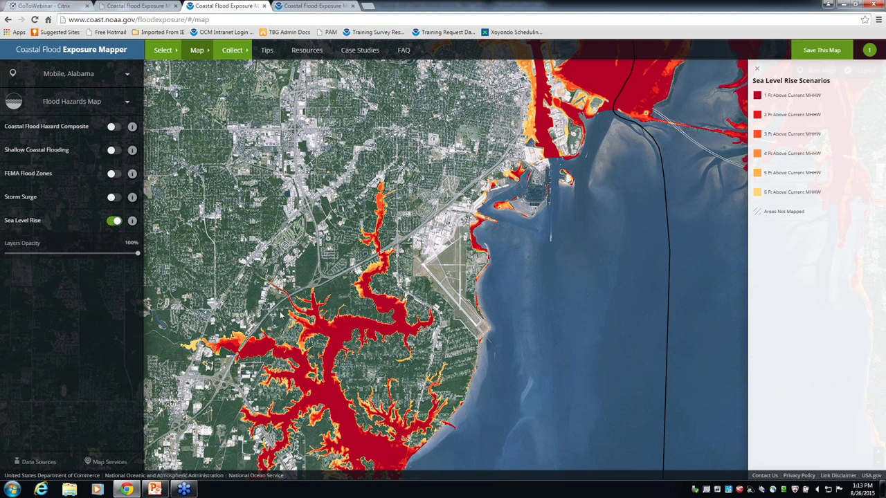
click(116, 105)
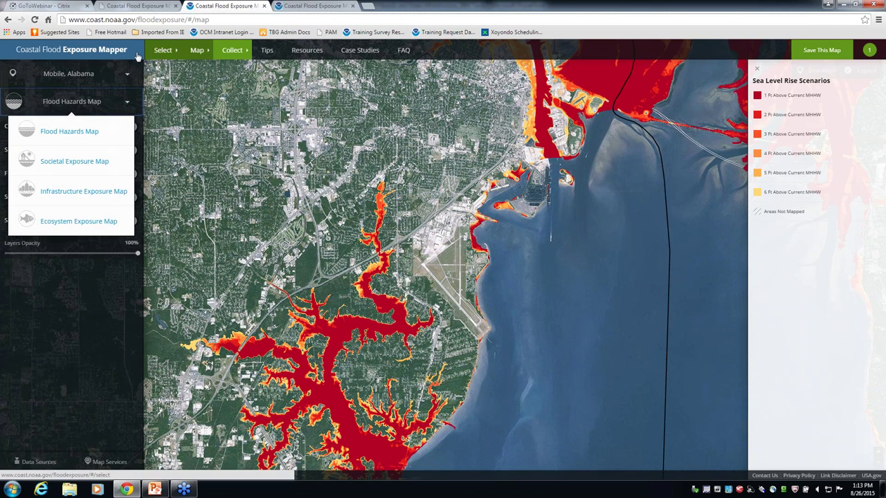
click(74, 161)
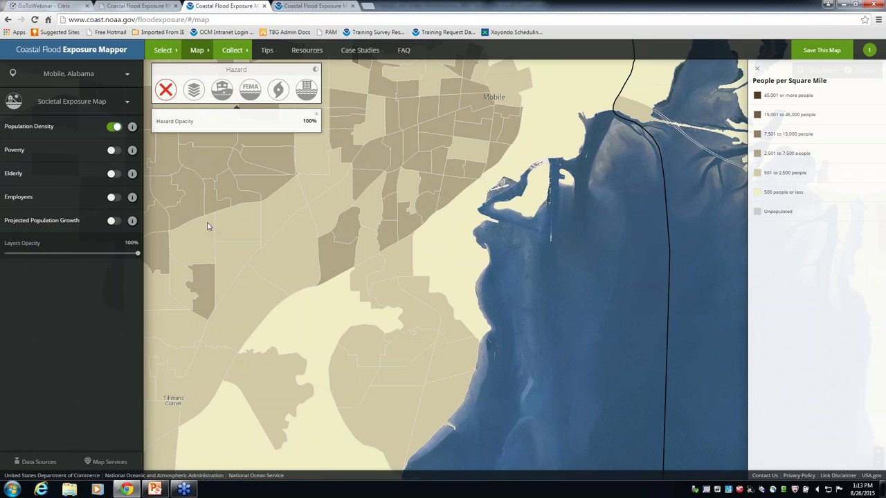
Save population density maps with the FEMA flood zone overlay and without any hazard overlay
click(250, 89)
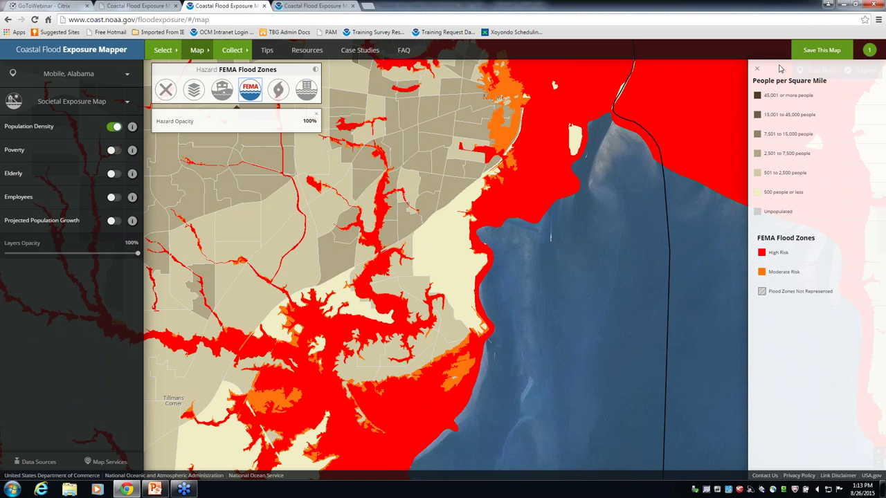
click(821, 49)
click(165, 90)
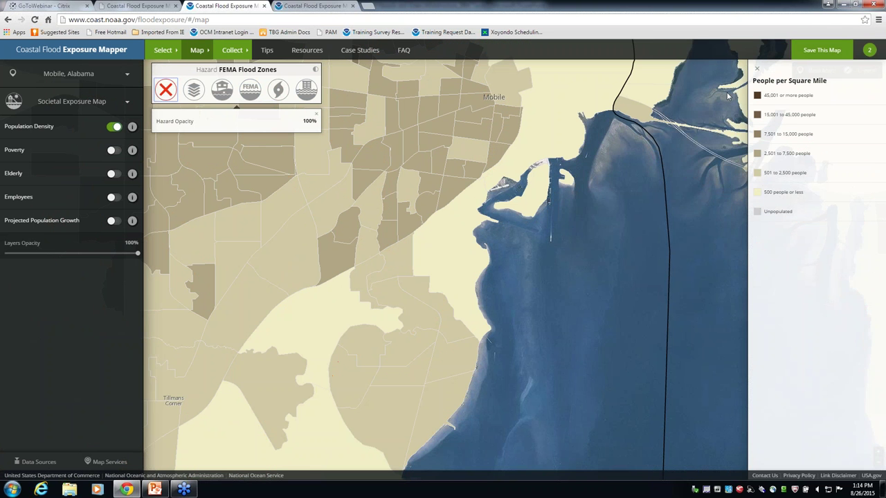
click(821, 50)
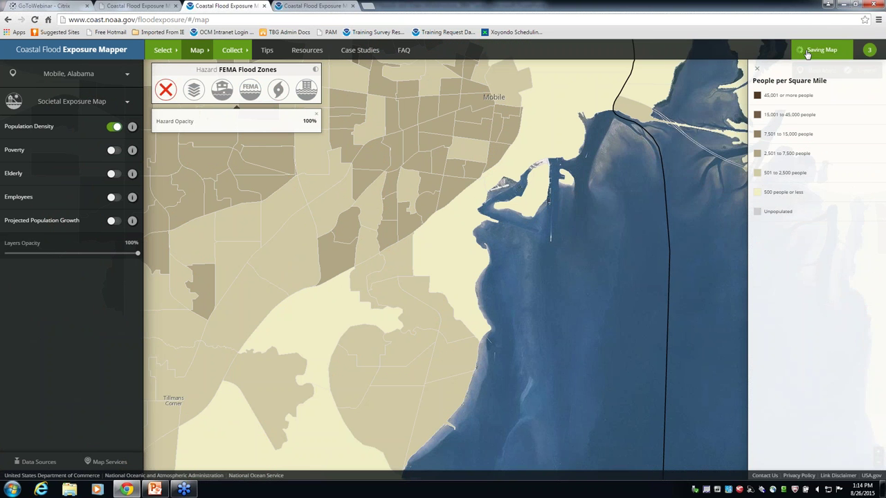
Review the three saved maps in the drawer, then bring up the exposure map type list
click(868, 52)
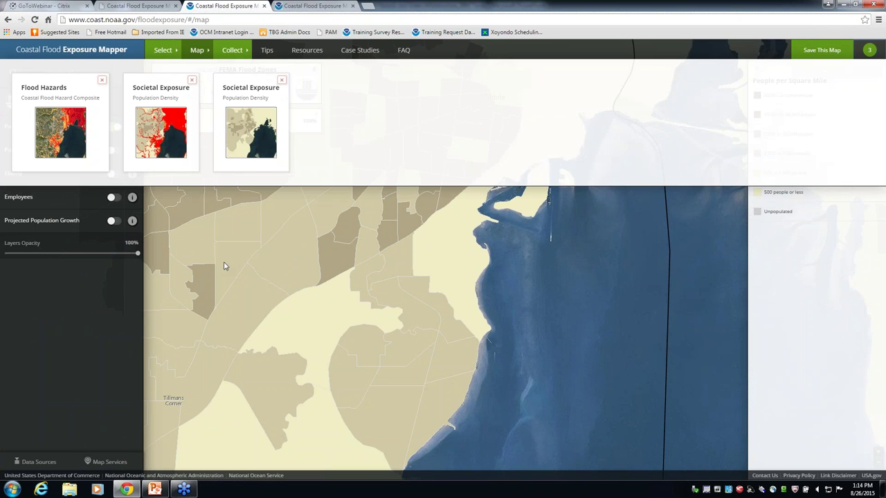
click(867, 52)
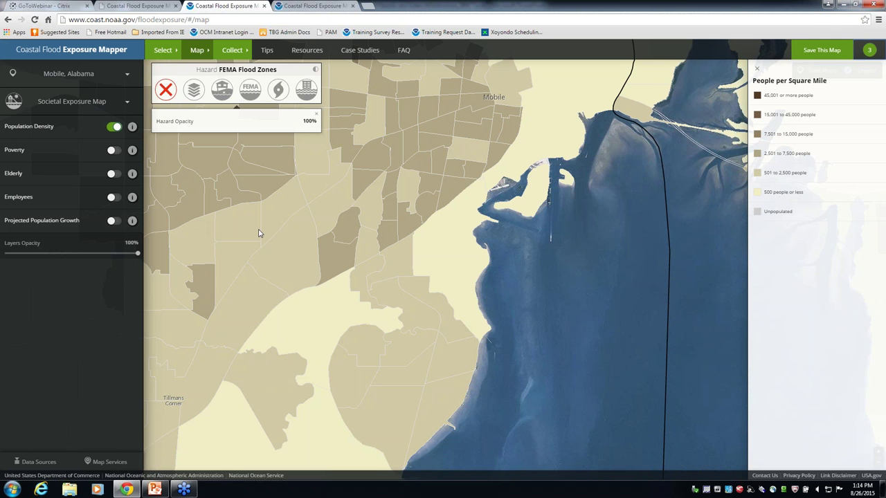
click(127, 103)
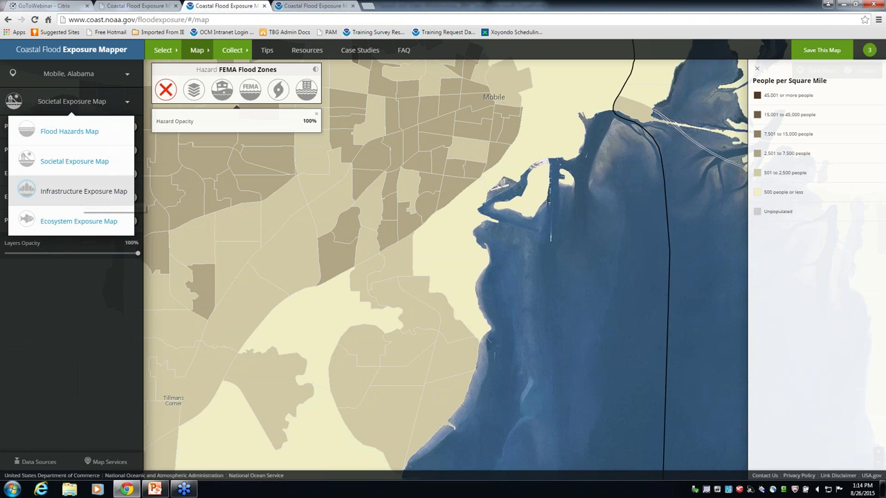
Save an Infrastructure Exposure Map of Development with the Sea Level Rise overlay
click(82, 197)
click(114, 127)
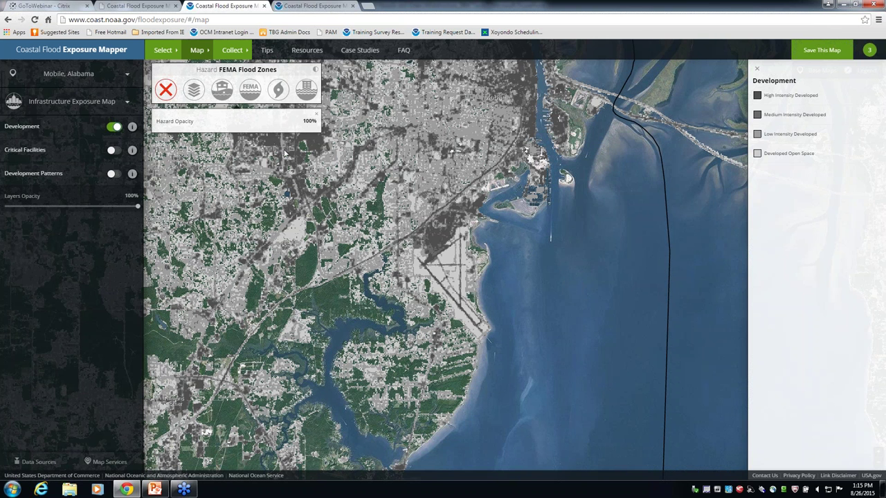
click(308, 92)
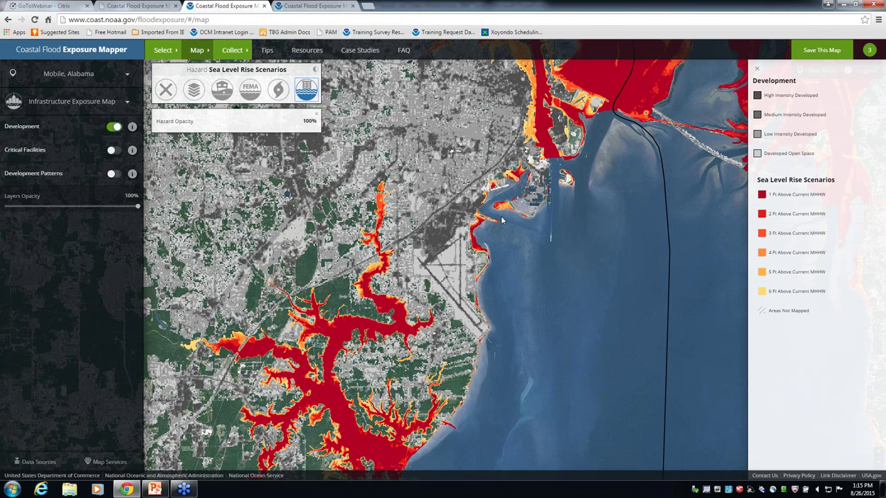
click(824, 53)
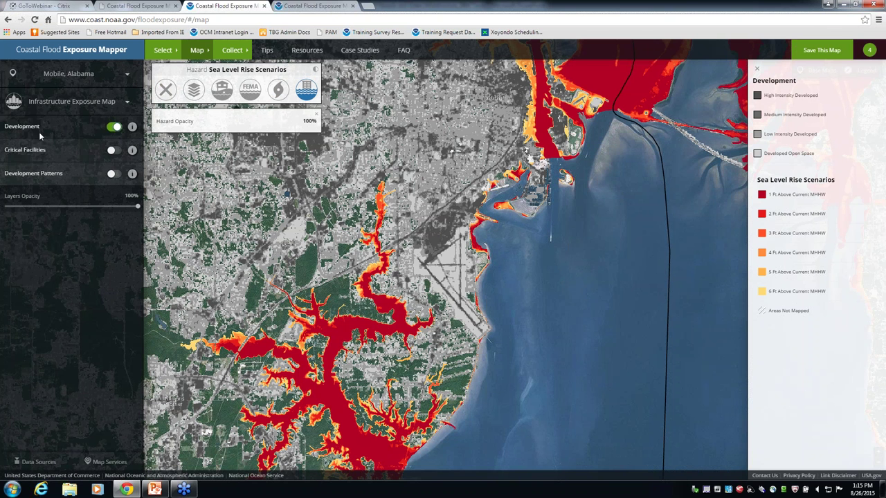
Show the Ecosystem Exposure Map's Protection layer, replacing sea level rise with storm surge scenarios
click(57, 110)
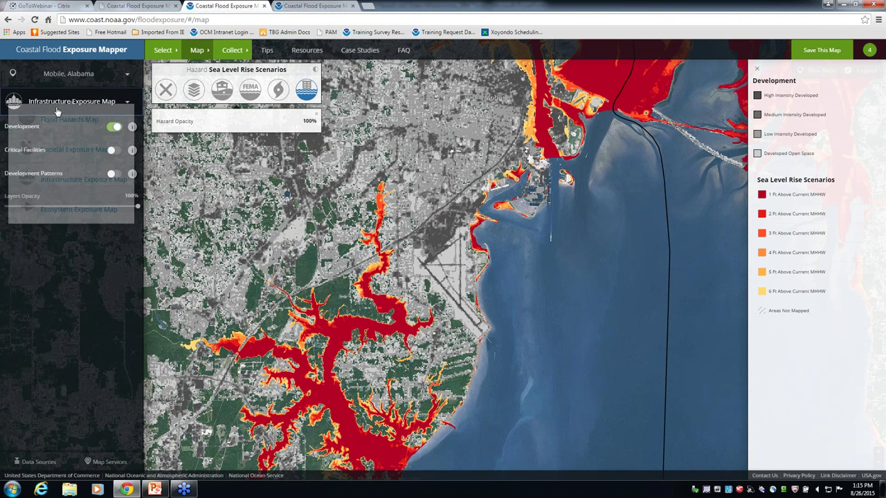
click(55, 221)
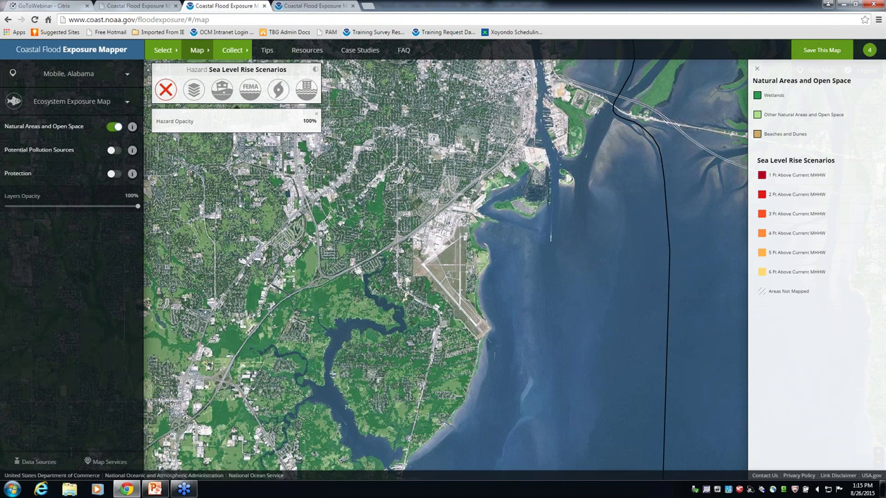
click(114, 173)
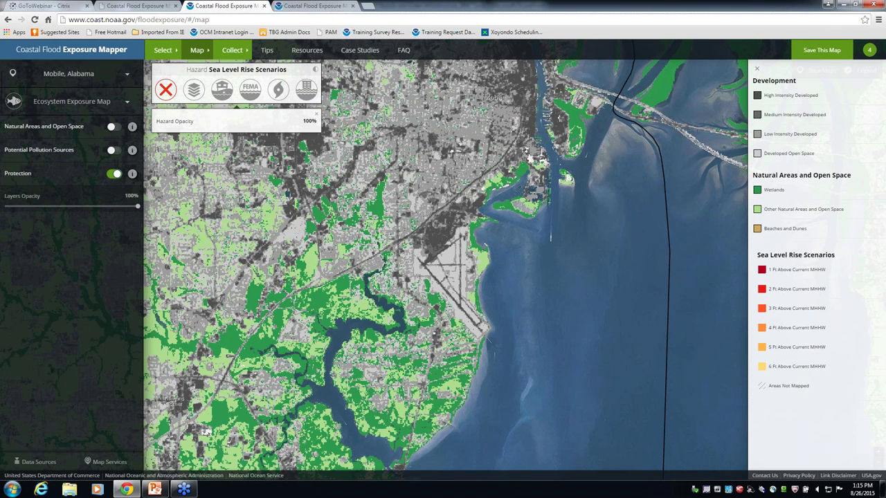
click(165, 90)
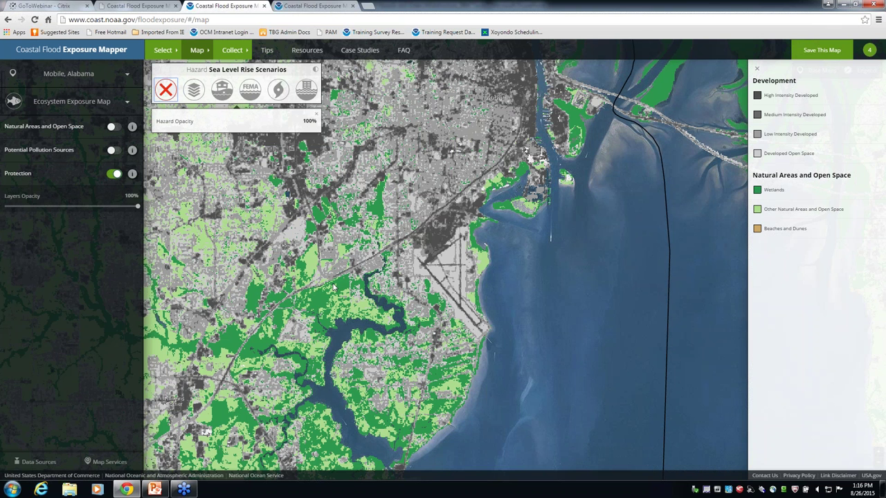
click(279, 89)
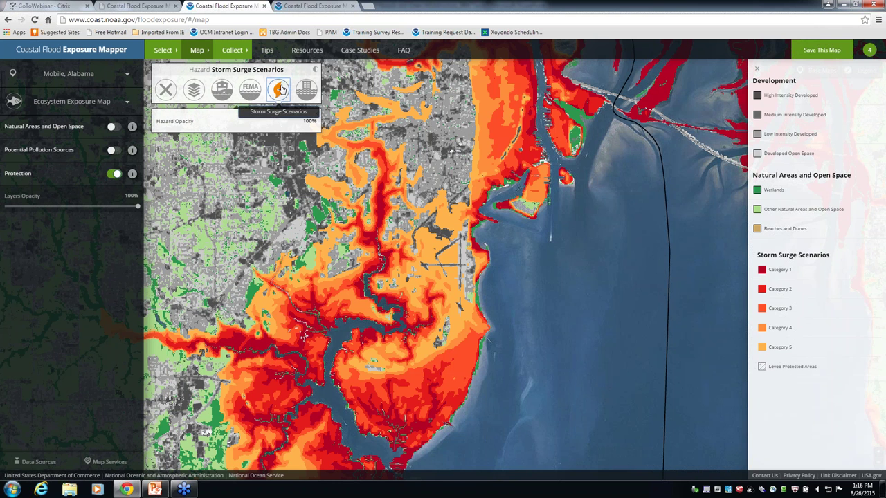
Save the Protection map with storm surge, then save it again without any hazard overlay
click(821, 50)
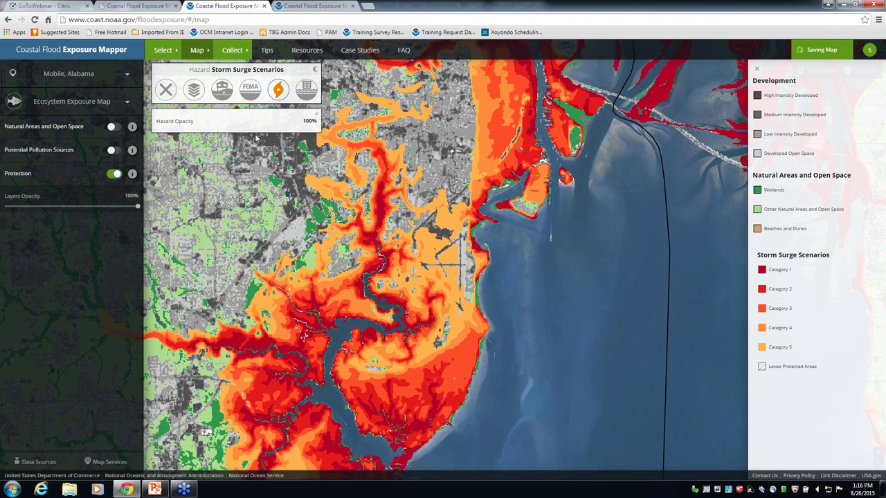
click(166, 89)
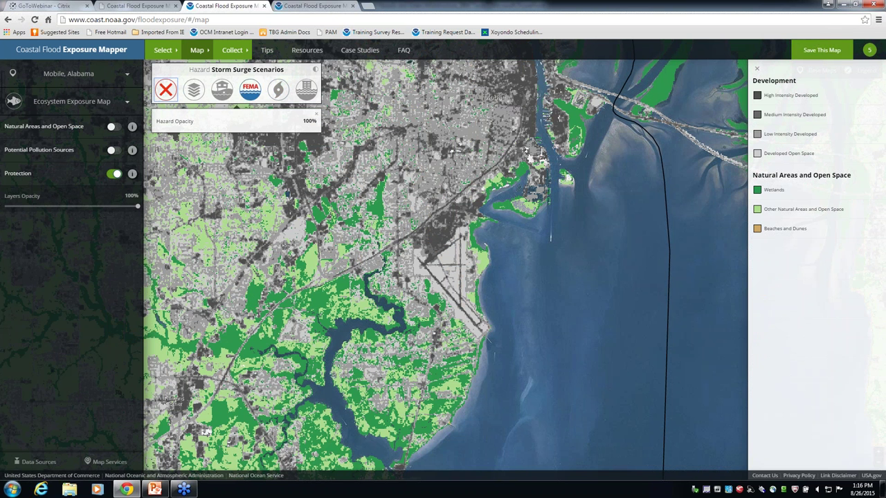
click(818, 51)
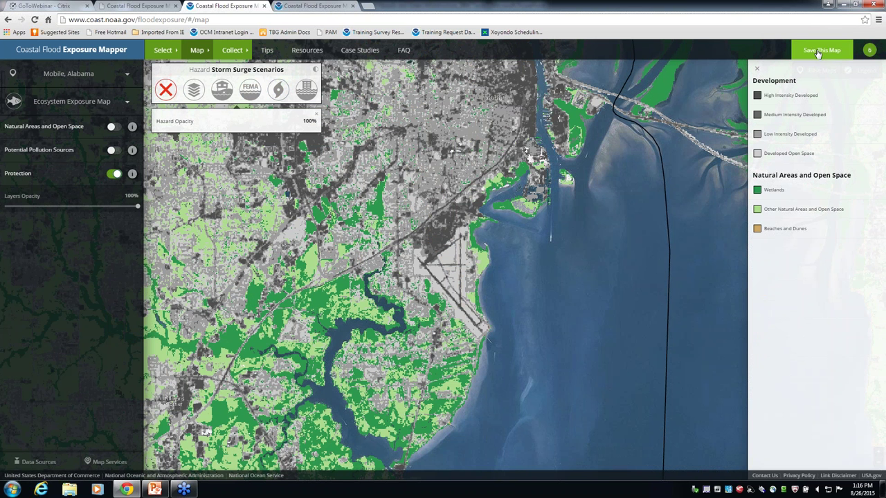
Check the saved-maps collection, then overlay storm surge scenarios on the map again
click(867, 51)
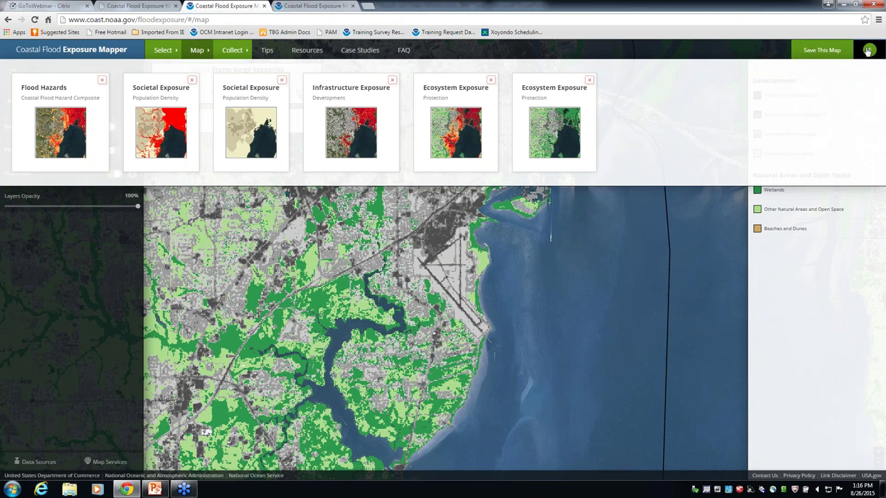
click(868, 51)
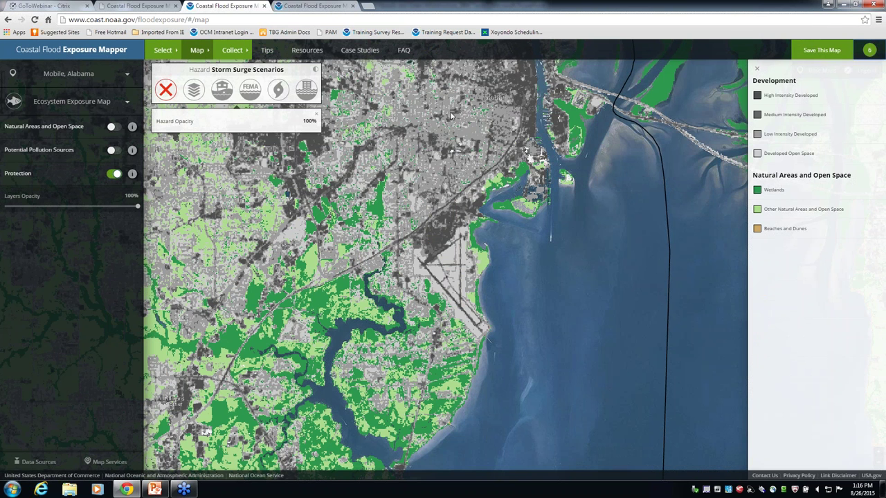
click(280, 91)
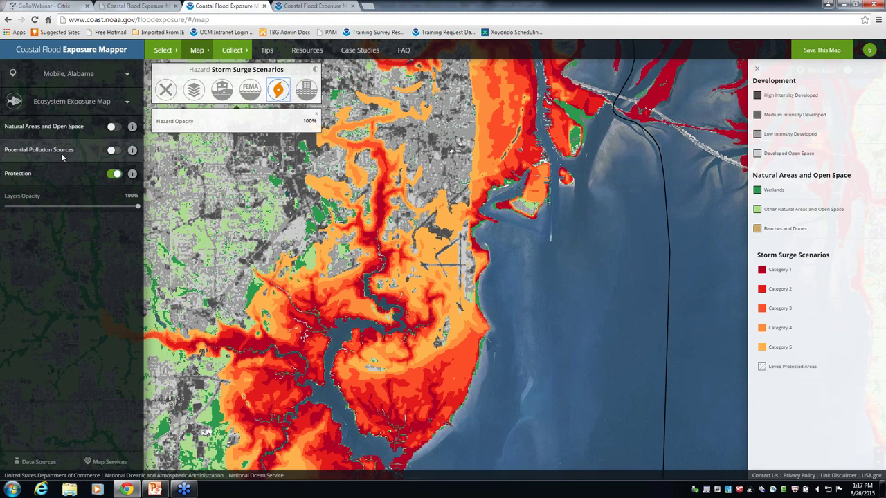
Copy the Coastal Flood Hazard Composite map's short URL from Collect and load it in a new tab
click(231, 52)
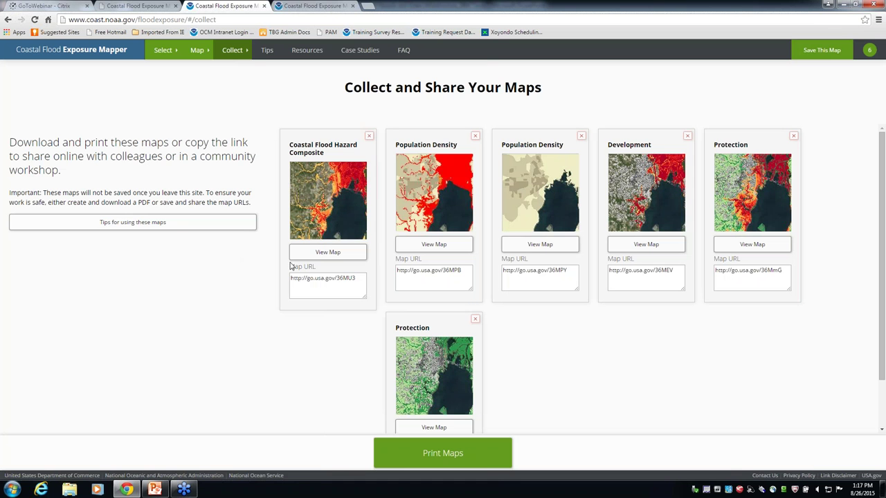
drag(355, 278, 291, 285)
key(ctrl+c)
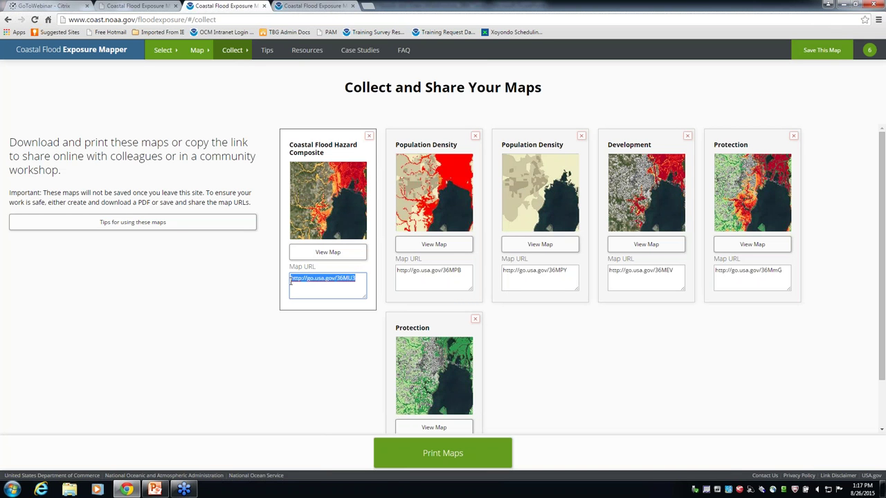
click(367, 6)
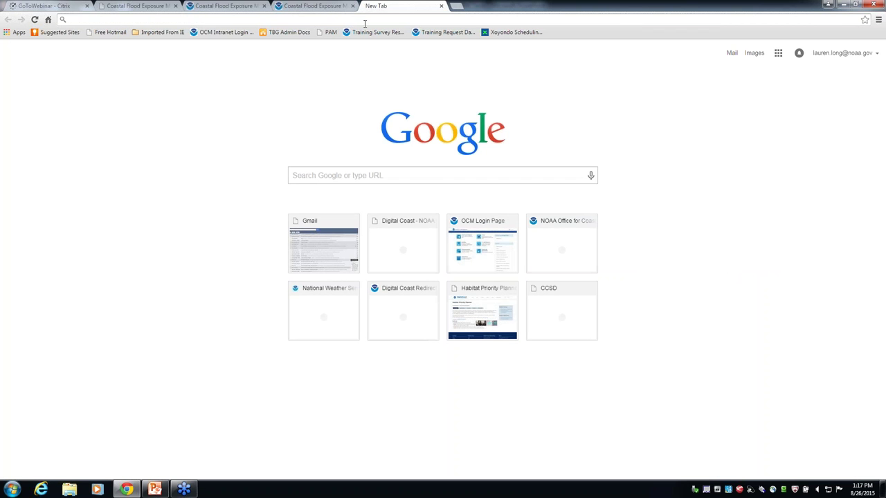
key(ctrl+v)
key(Return)
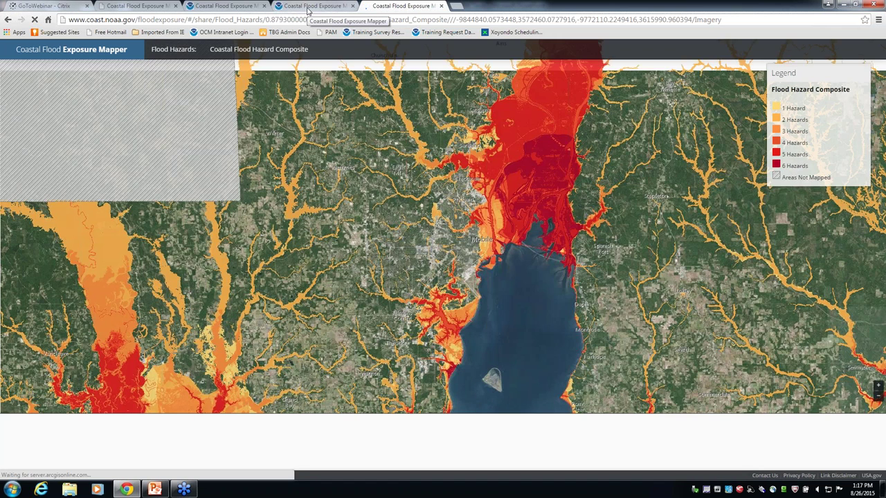
Open the composite map via View Map, then return to the collected maps page
click(222, 5)
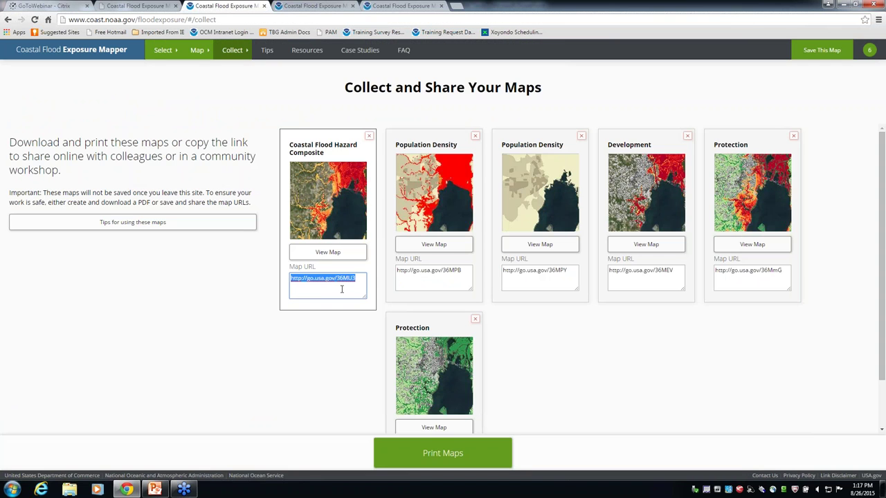
click(338, 252)
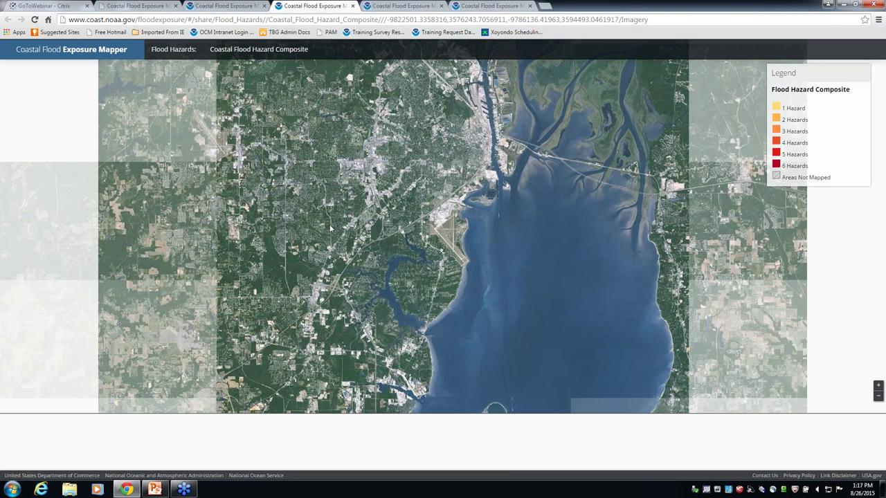
key(ctrl+shift+Tab)
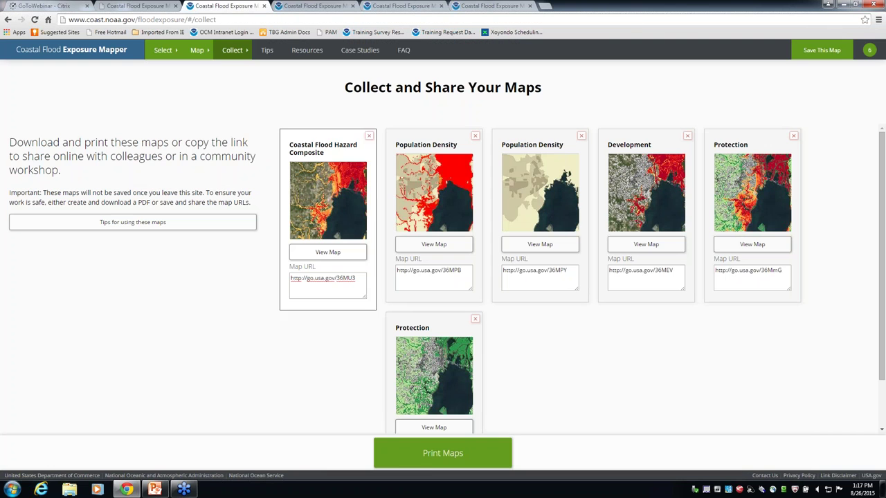
Generate the Print Maps report of the six saved maps, review it, and return to Collect
click(430, 461)
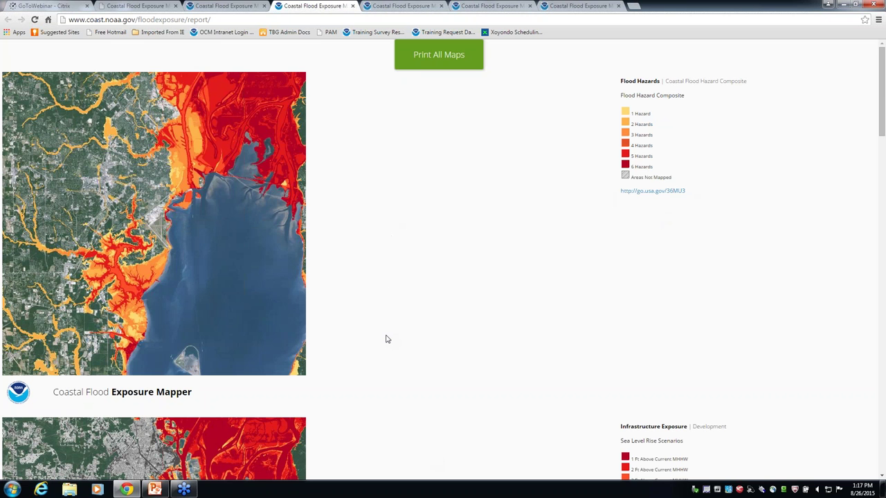
scroll(386, 339, down, 1)
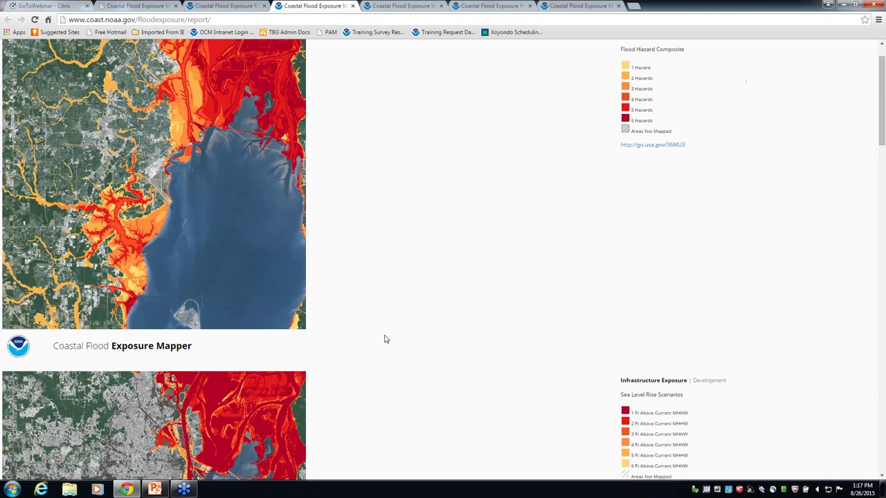
scroll(385, 339, down, 4)
scroll(386, 339, down, 5)
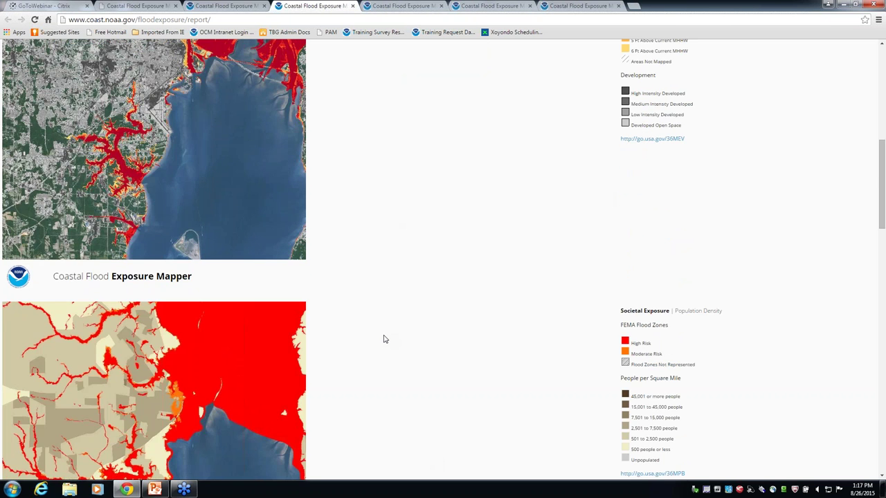
scroll(385, 339, down, 9)
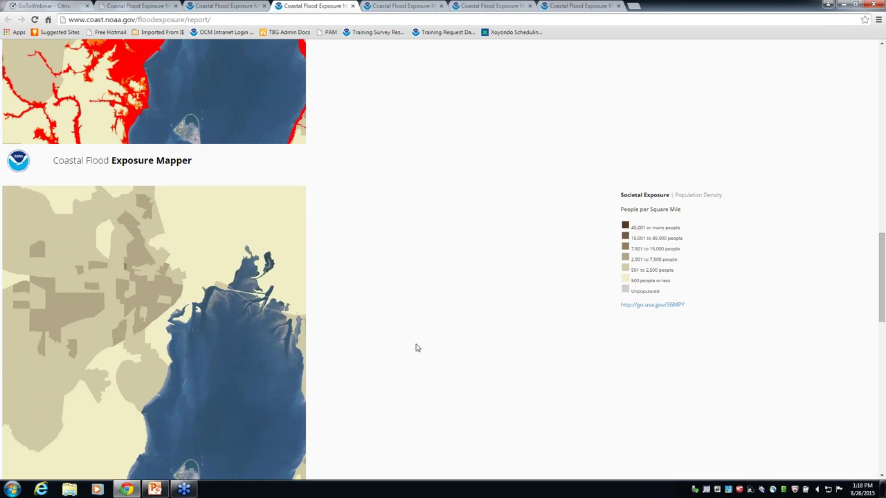
scroll(413, 346, up, 1)
scroll(415, 348, up, 6)
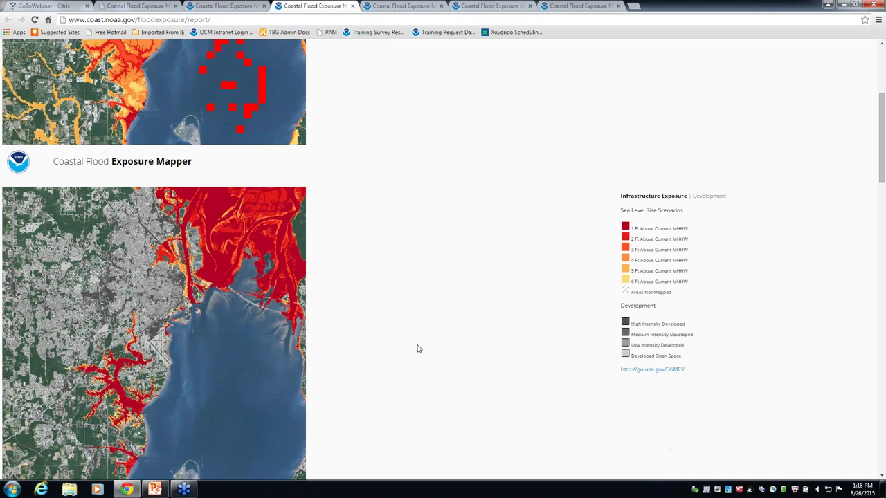
scroll(417, 349, up, 1)
scroll(417, 349, up, 3)
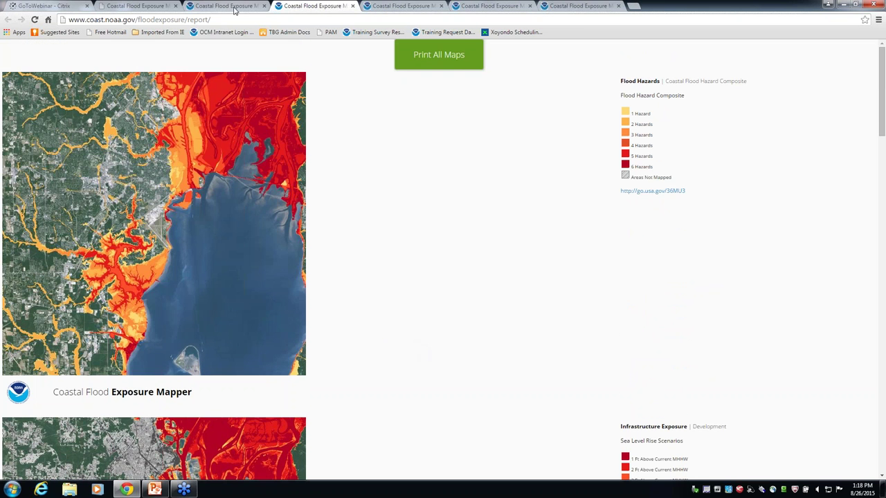
click(234, 10)
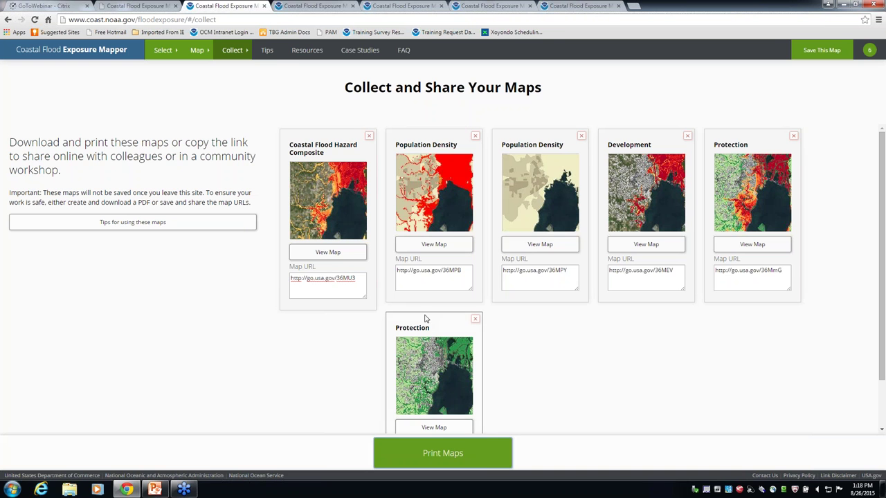
Read through the Tips page on using the maps in a community, then open Resources
click(267, 52)
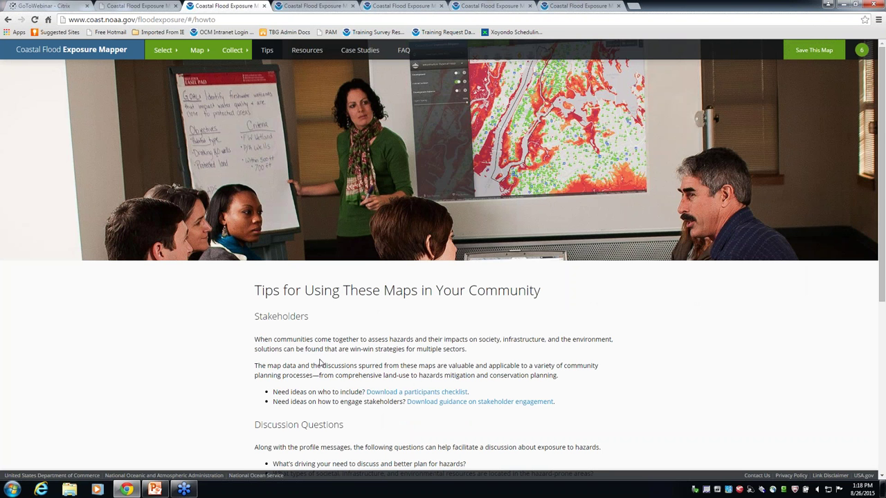
scroll(320, 363, down, 1)
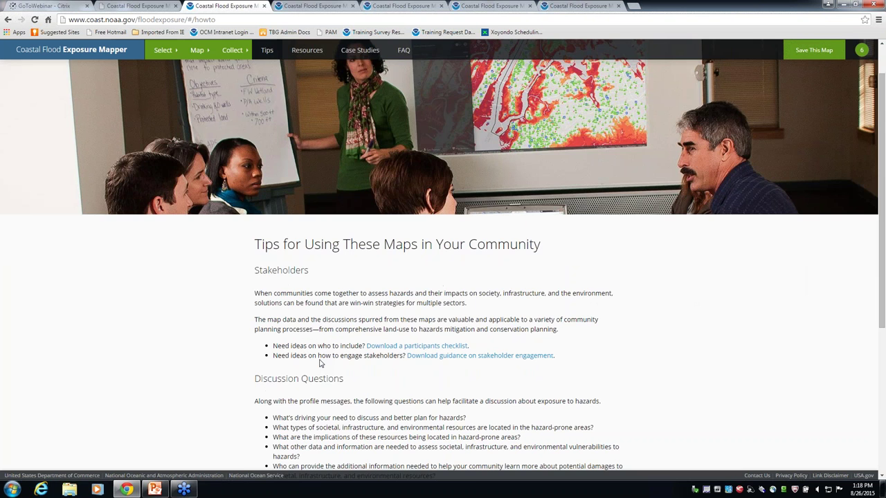
scroll(319, 363, down, 2)
scroll(312, 363, down, 1)
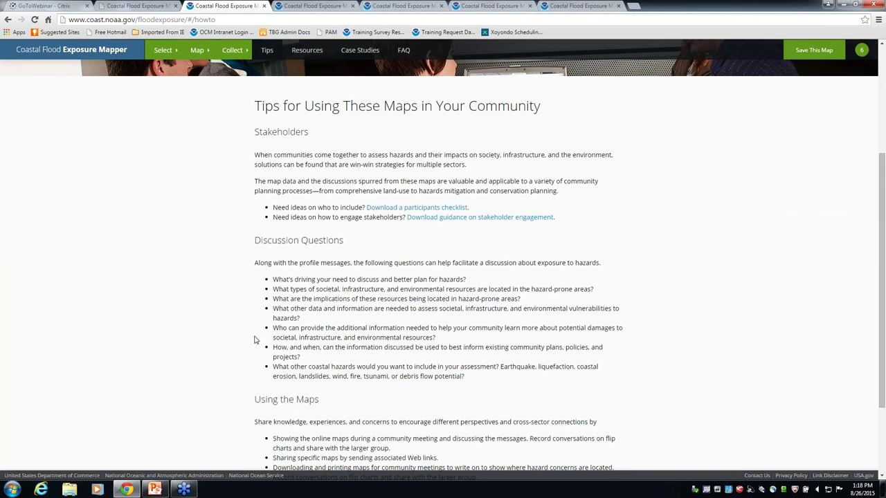
scroll(254, 340, down, 3)
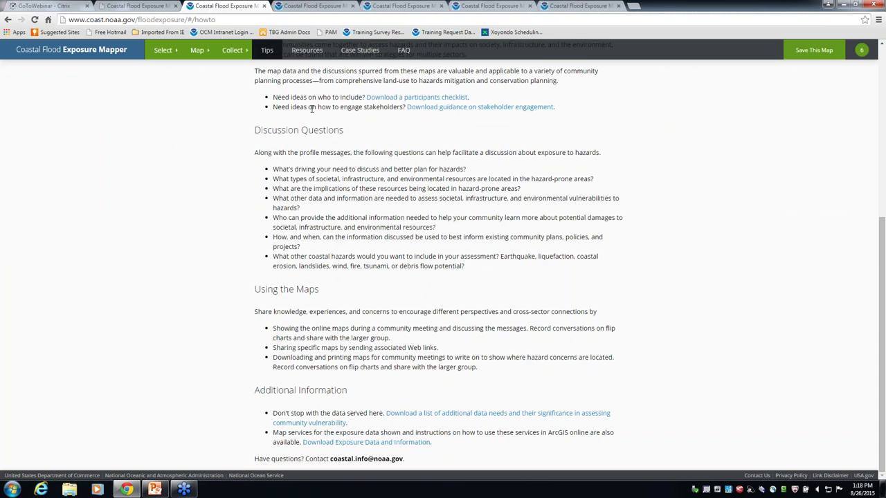
click(306, 54)
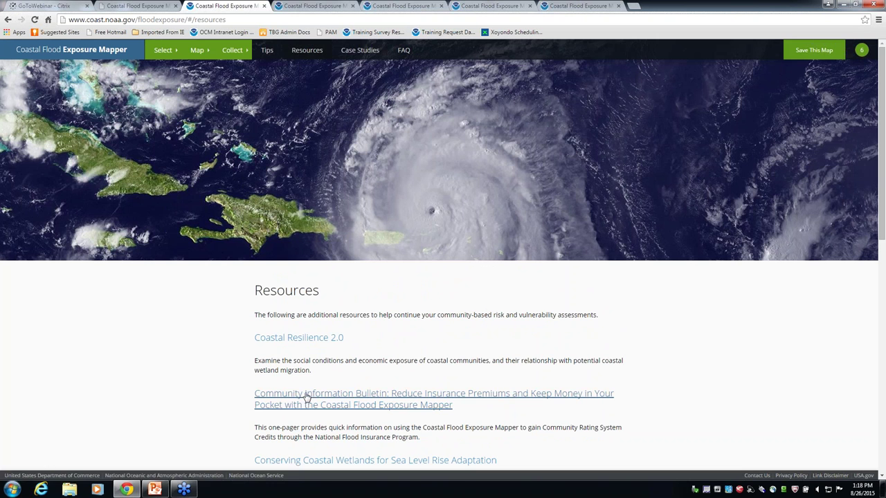
Open the Case Studies page, starting with the Long Island, New York example
click(360, 50)
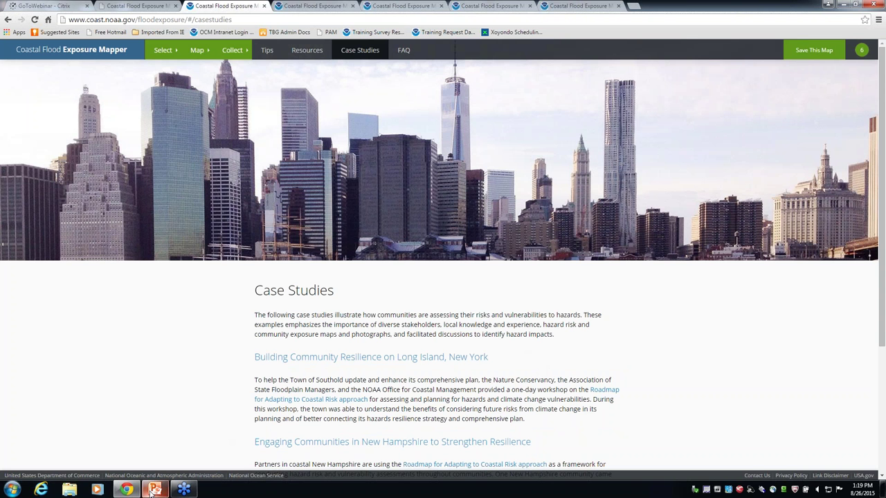
mouse_move(153, 491)
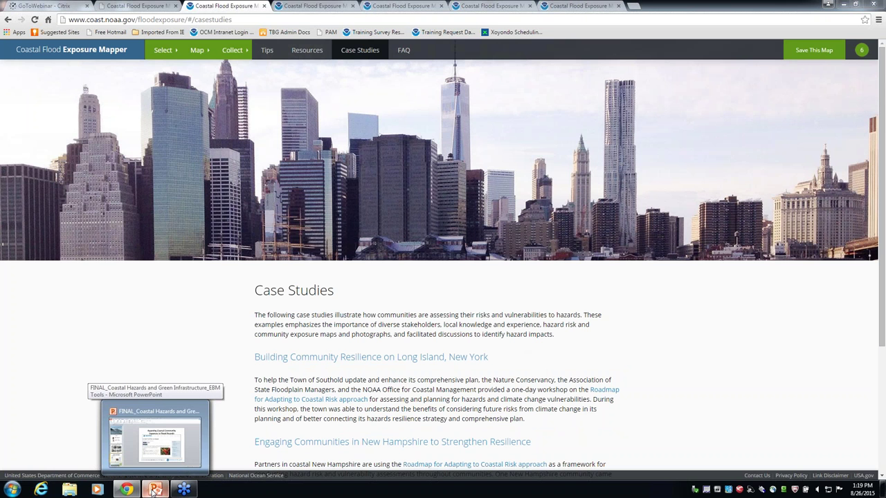
In PowerPoint, present slide 5, 'Assessing Flood Risks and Planning for Resiliency in NJ', full screen
click(153, 491)
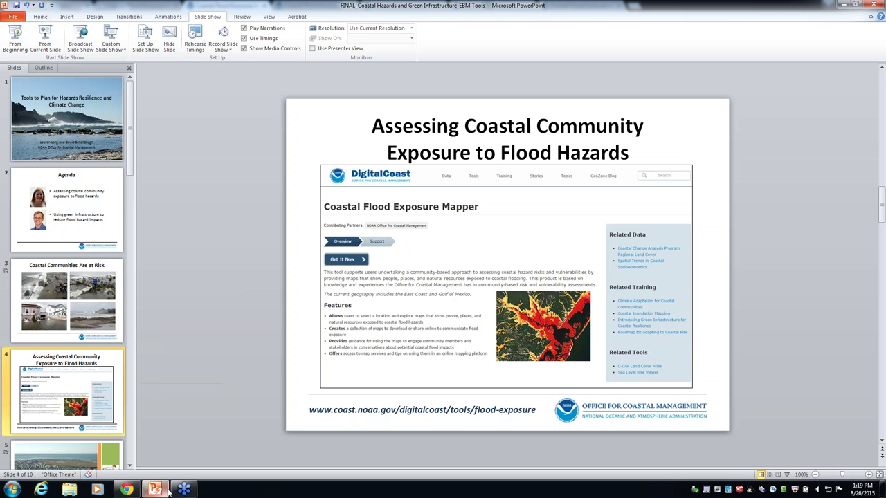
scroll(69, 354, down, 2)
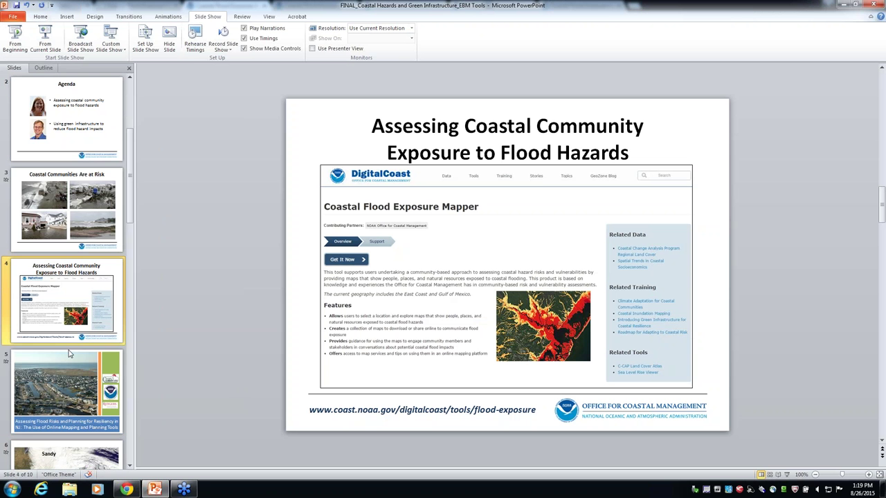
click(78, 387)
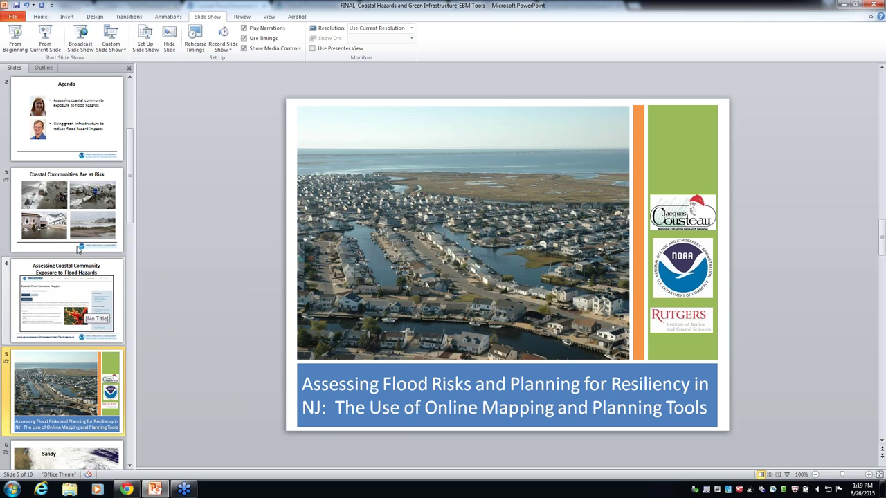
click(45, 40)
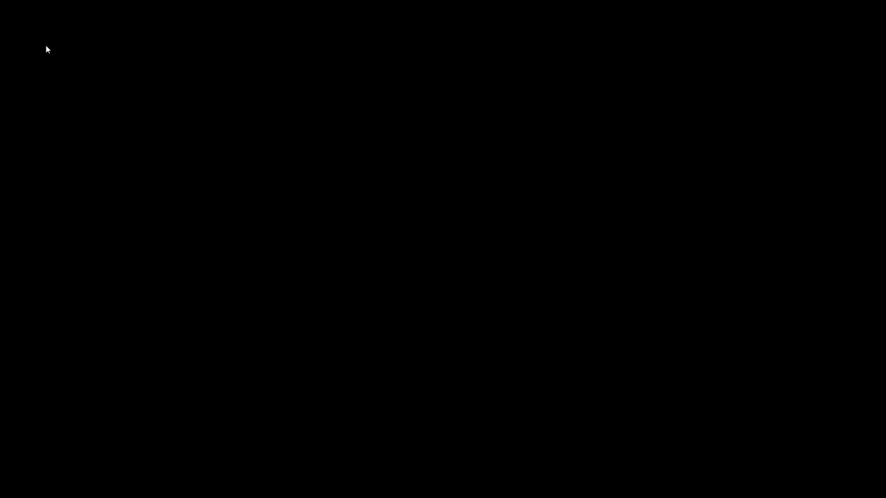